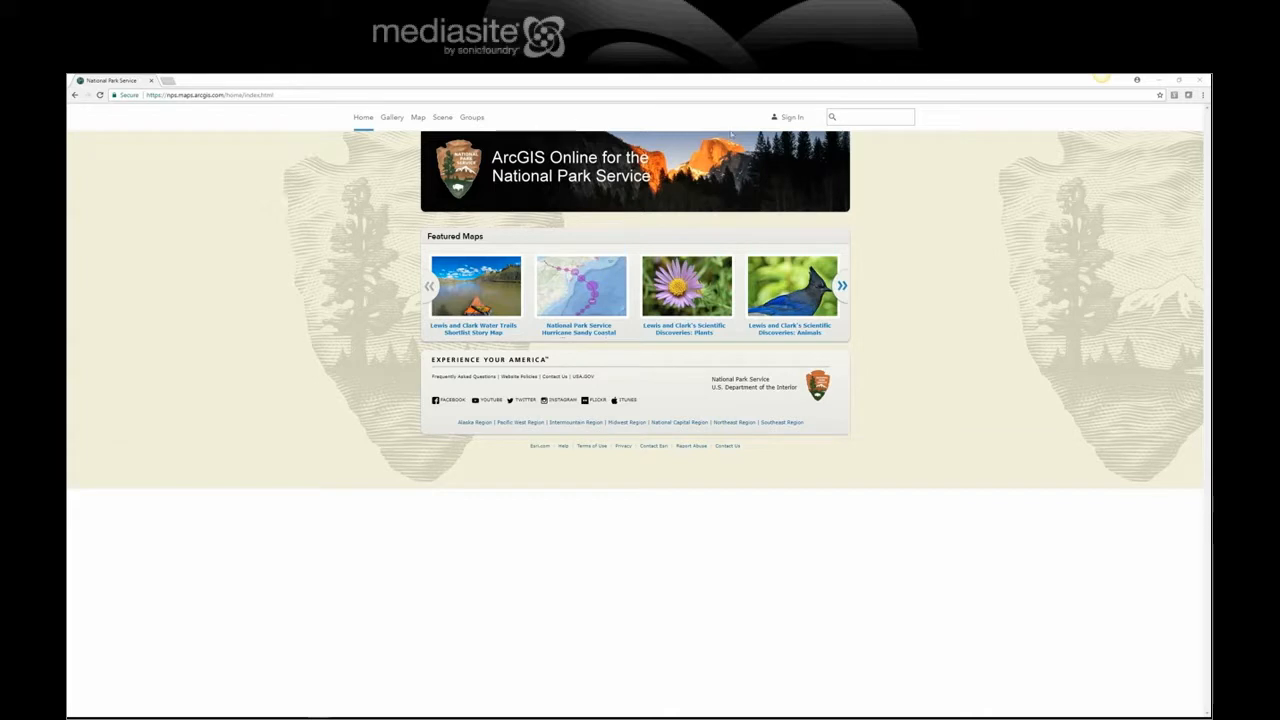
Step: Sign in with the National Park Service account and open the Colonial NHP Basemap item from How-To Videos
{"action": "left_click", "coordinate": [791, 118]}
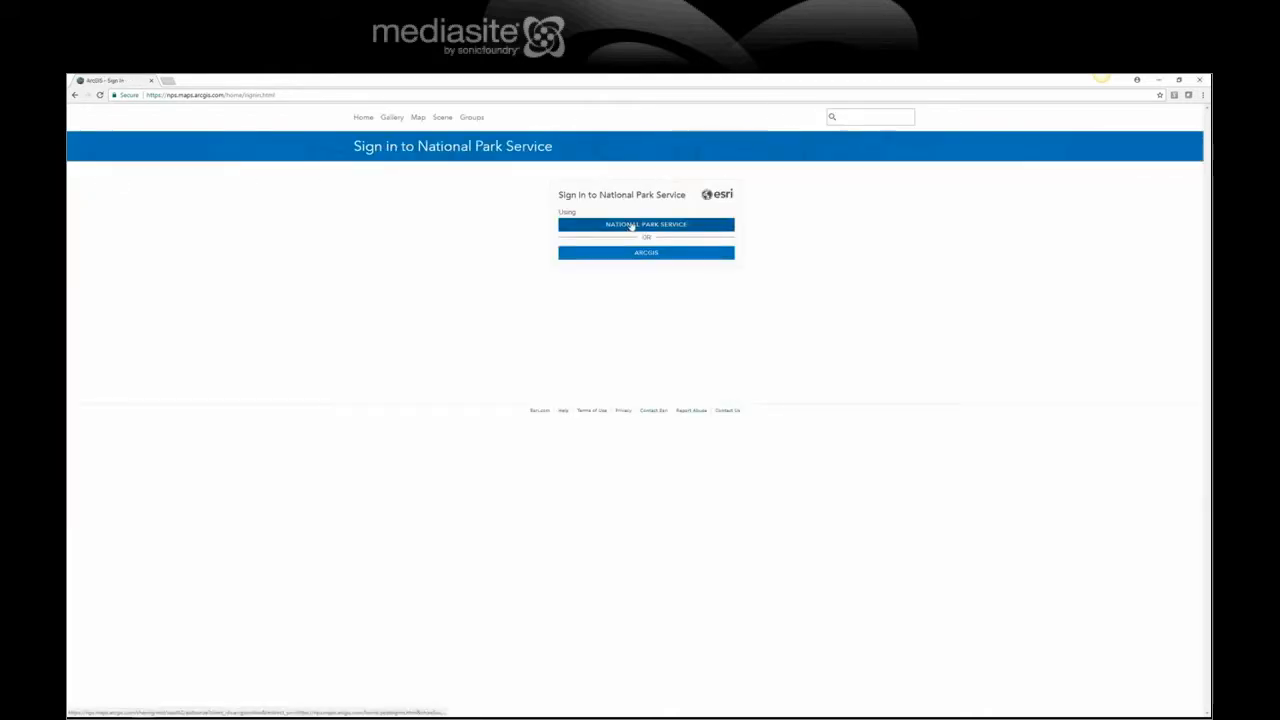
{"action": "left_click", "coordinate": [631, 228]}
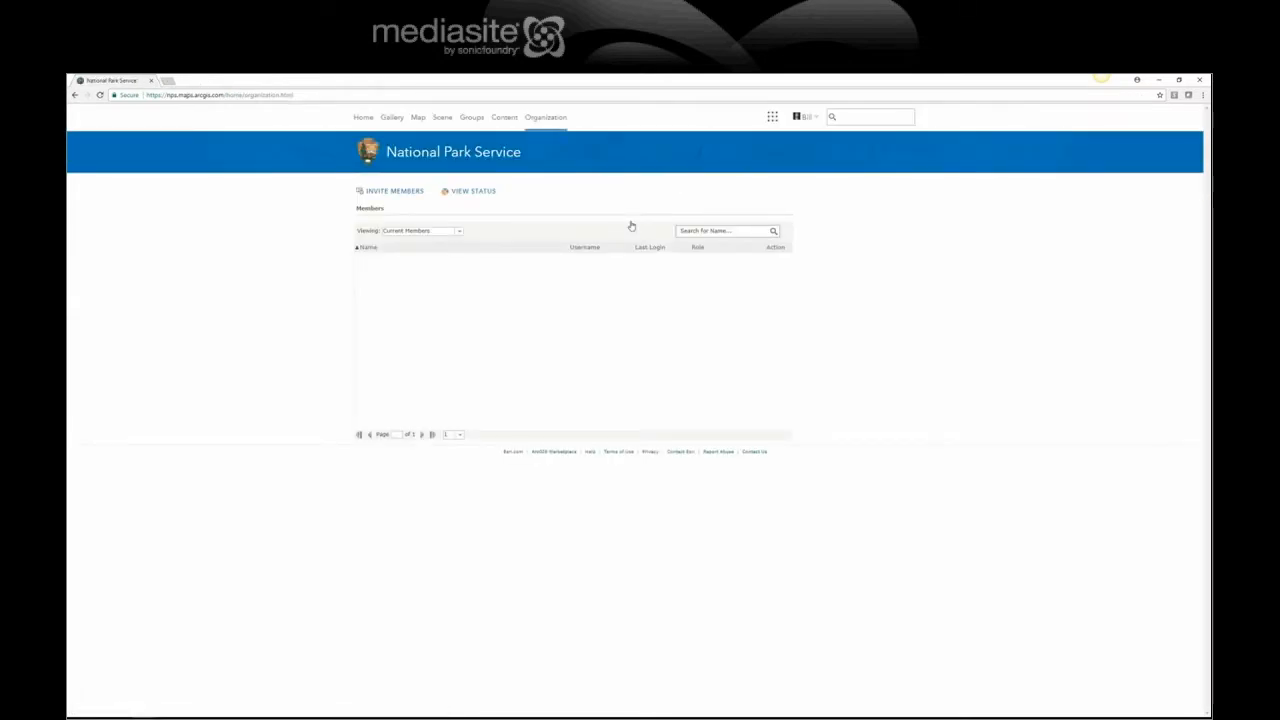
{"action": "left_click", "coordinate": [505, 118]}
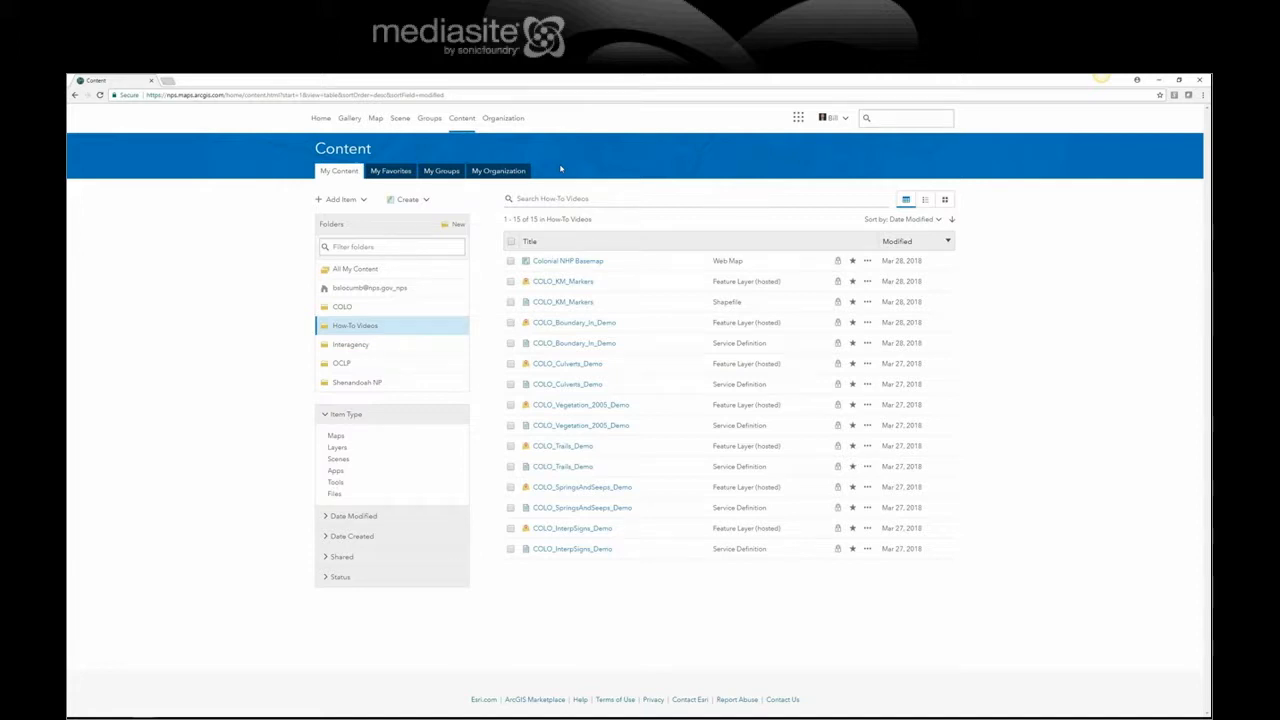
{"action": "left_click", "coordinate": [582, 262]}
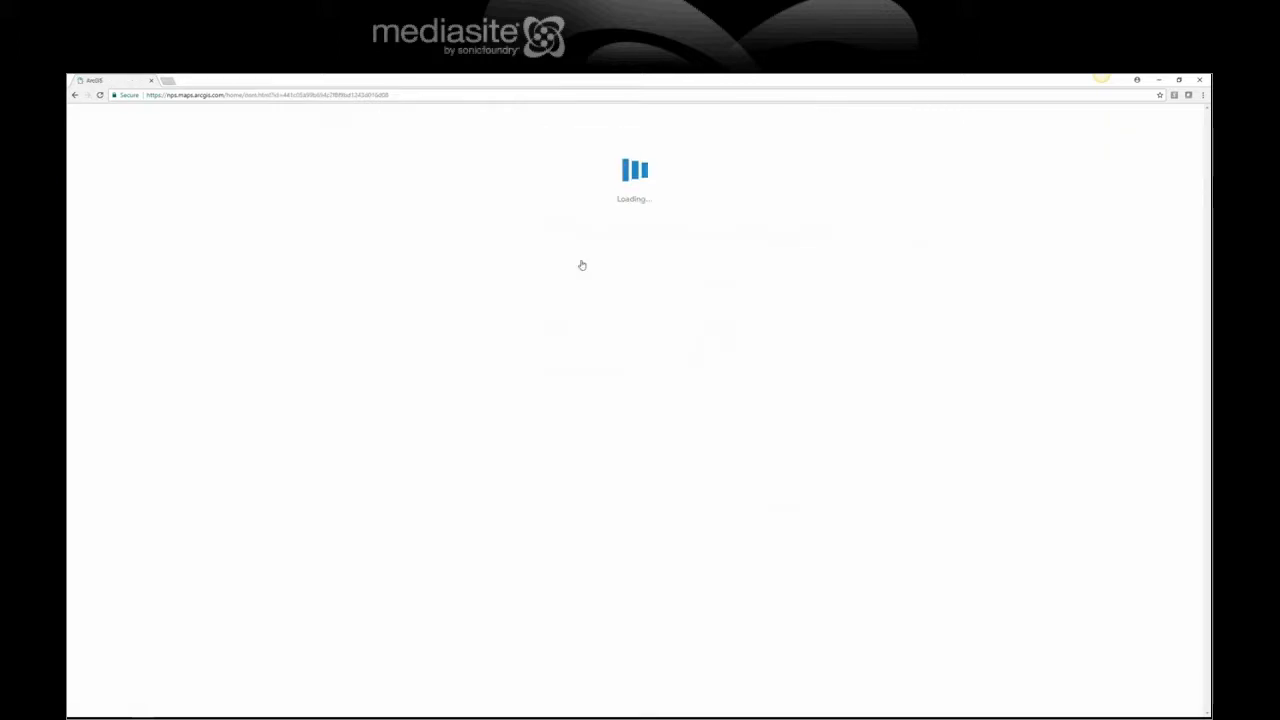
Step: Open Colonial NHP Basemap in Map Viewer, zoom and pan to the park, and narrow the layer panel
{"action": "left_click", "coordinate": [893, 202]}
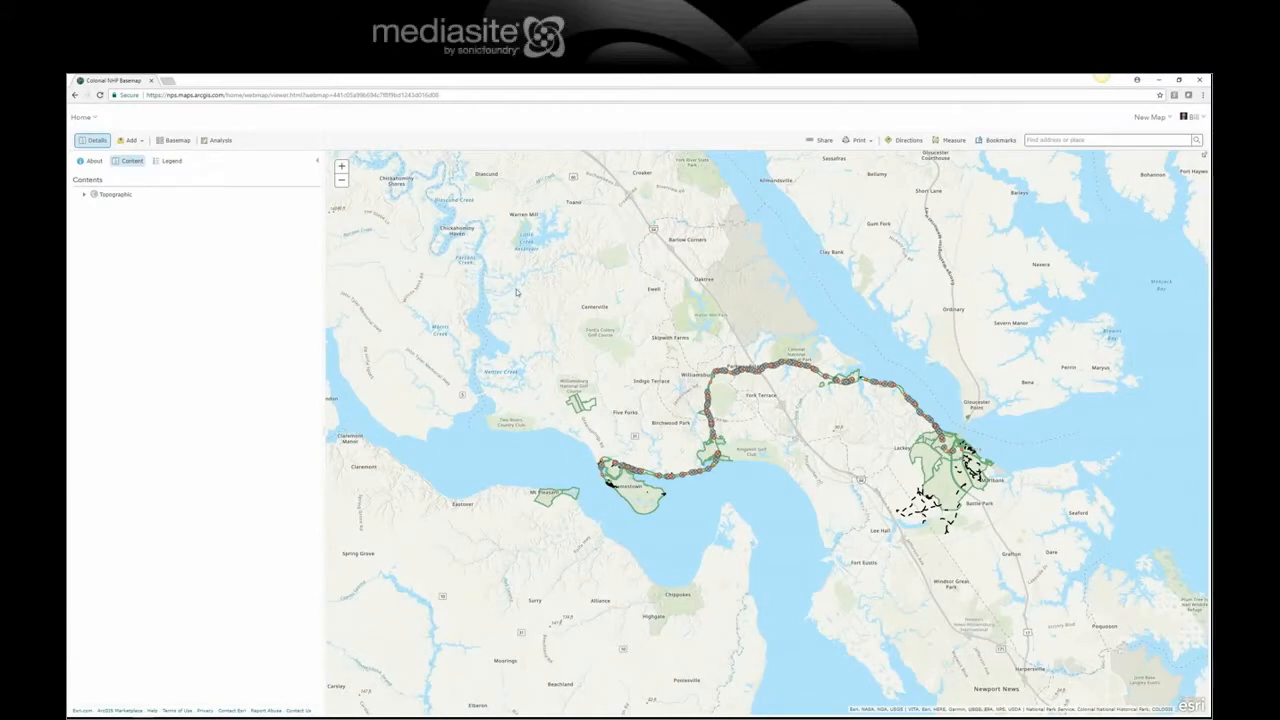
{"action": "mouse_move", "coordinate": [532, 290]}
{"action": "left_mouse_down"}
{"action": "mouse_move", "coordinate": [686, 400]}
{"action": "mouse_move", "coordinate": [916, 536]}
{"action": "mouse_move", "coordinate": [1009, 574]}
{"action": "left_mouse_up"}
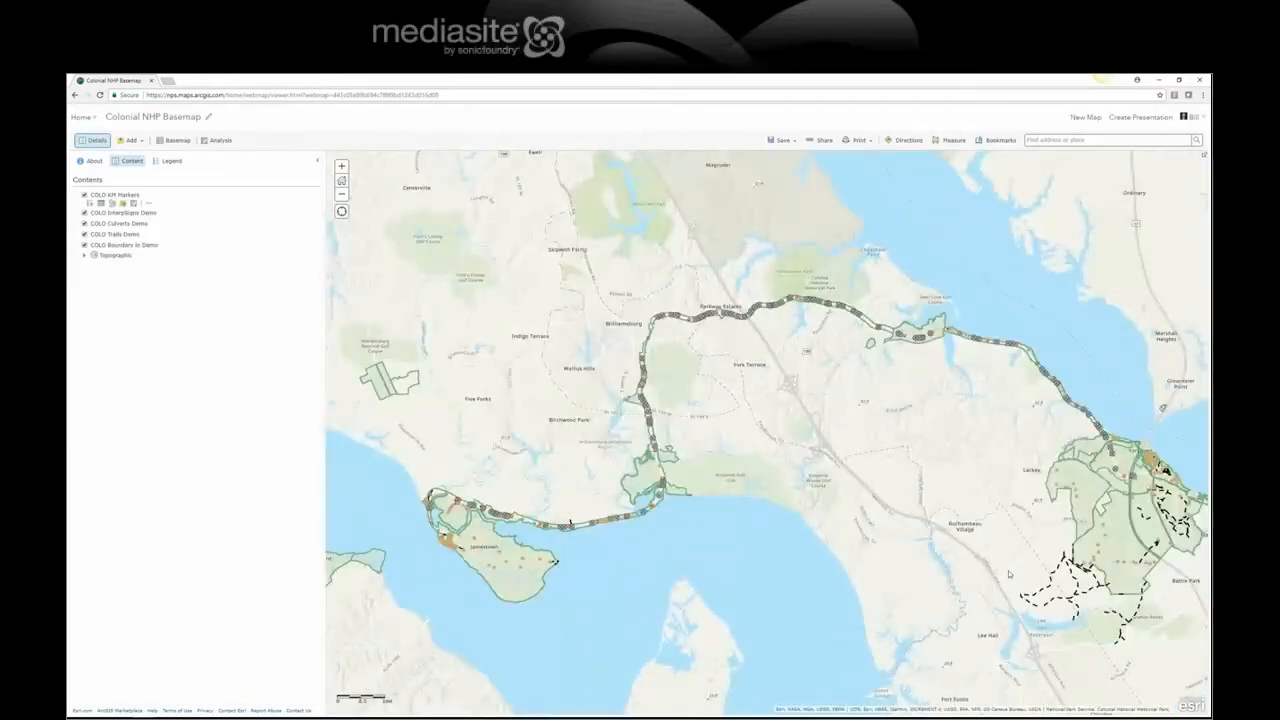
{"action": "left_click_drag", "start_coordinate": [899, 463], "coordinate": [838, 450]}
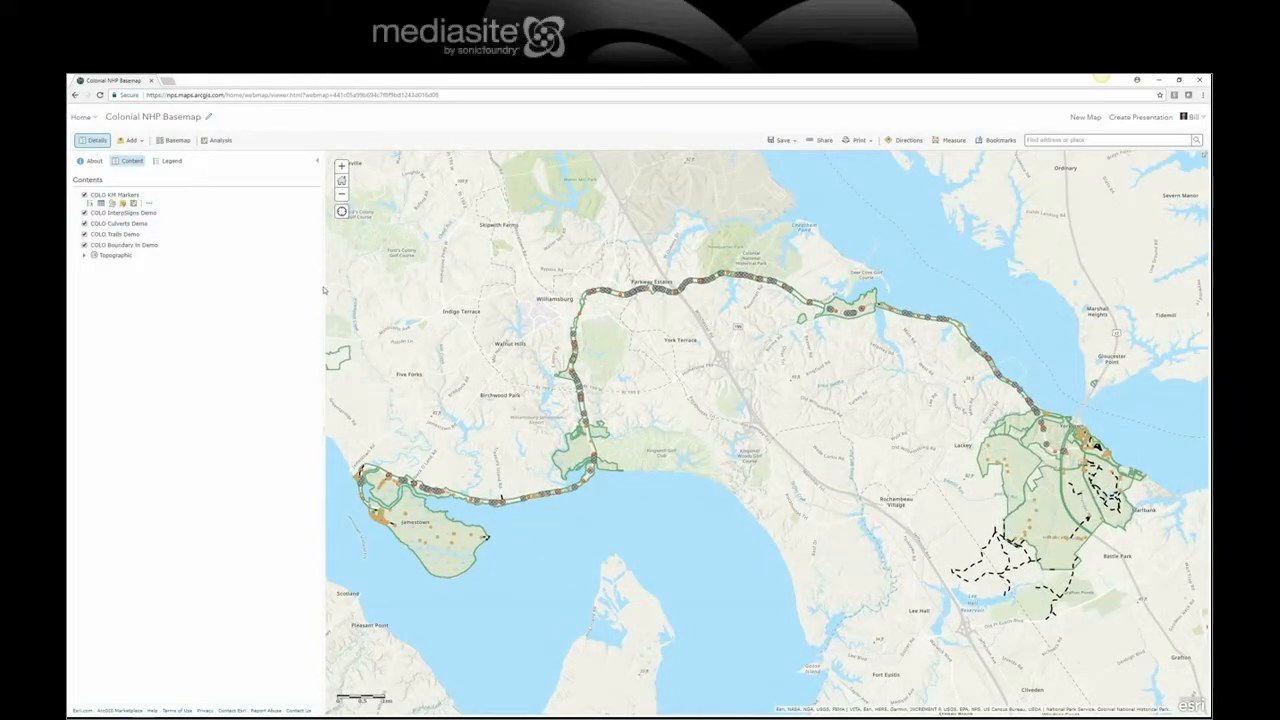
{"action": "left_click_drag", "start_coordinate": [324, 292], "coordinate": [193, 300]}
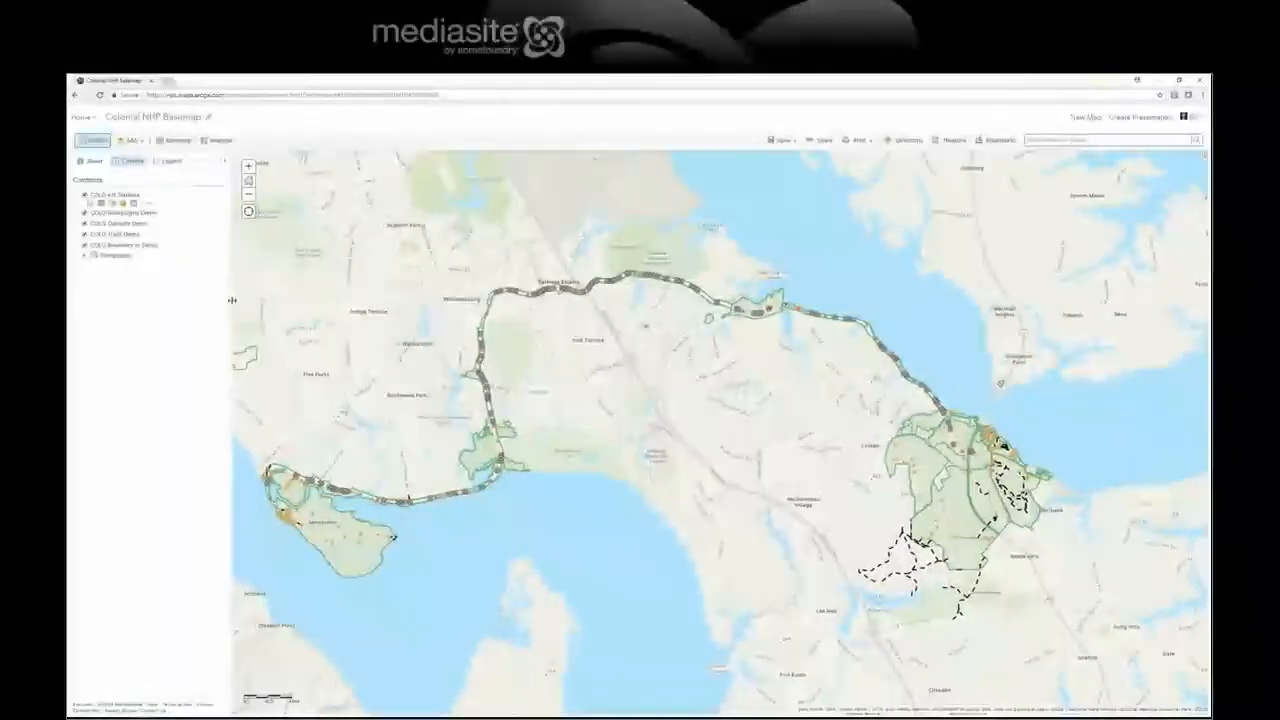
{"action": "left_click_drag", "start_coordinate": [610, 381], "coordinate": [658, 361]}
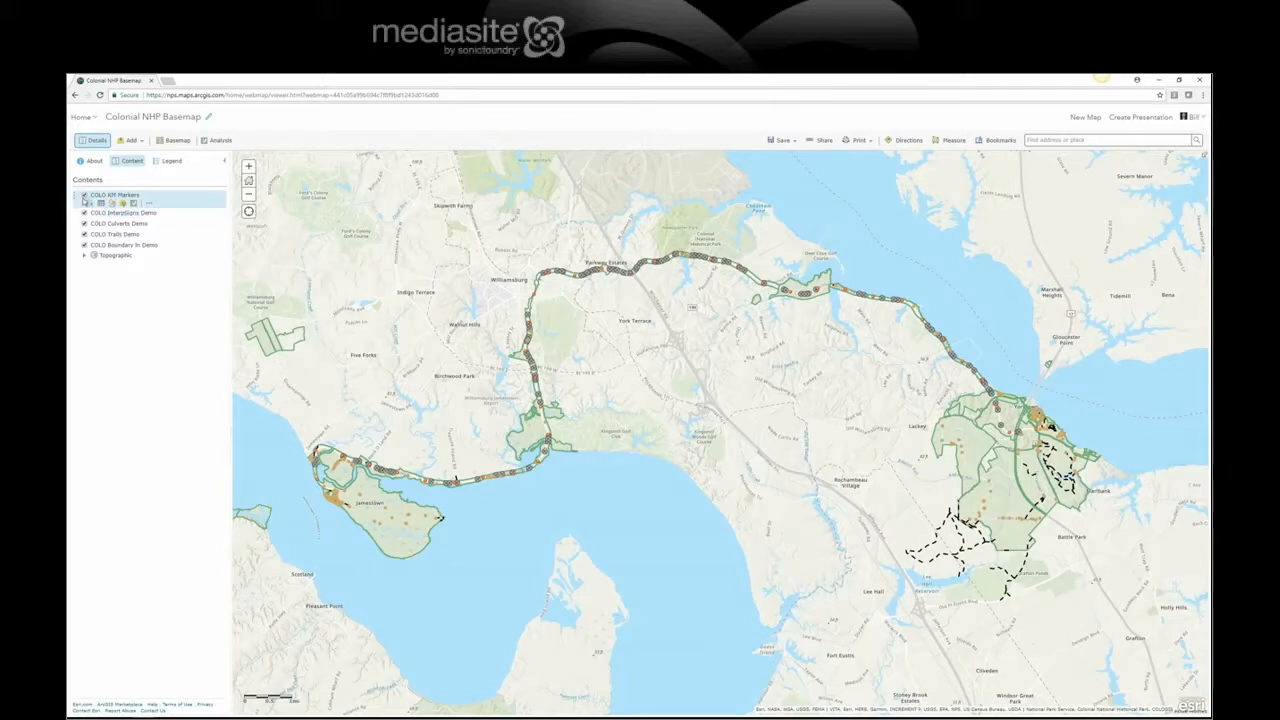
Step: Hide the COLO InterpSigns, Culverts and Trails demo layers
{"action": "left_click", "coordinate": [84, 213]}
{"action": "left_click", "coordinate": [84, 224]}
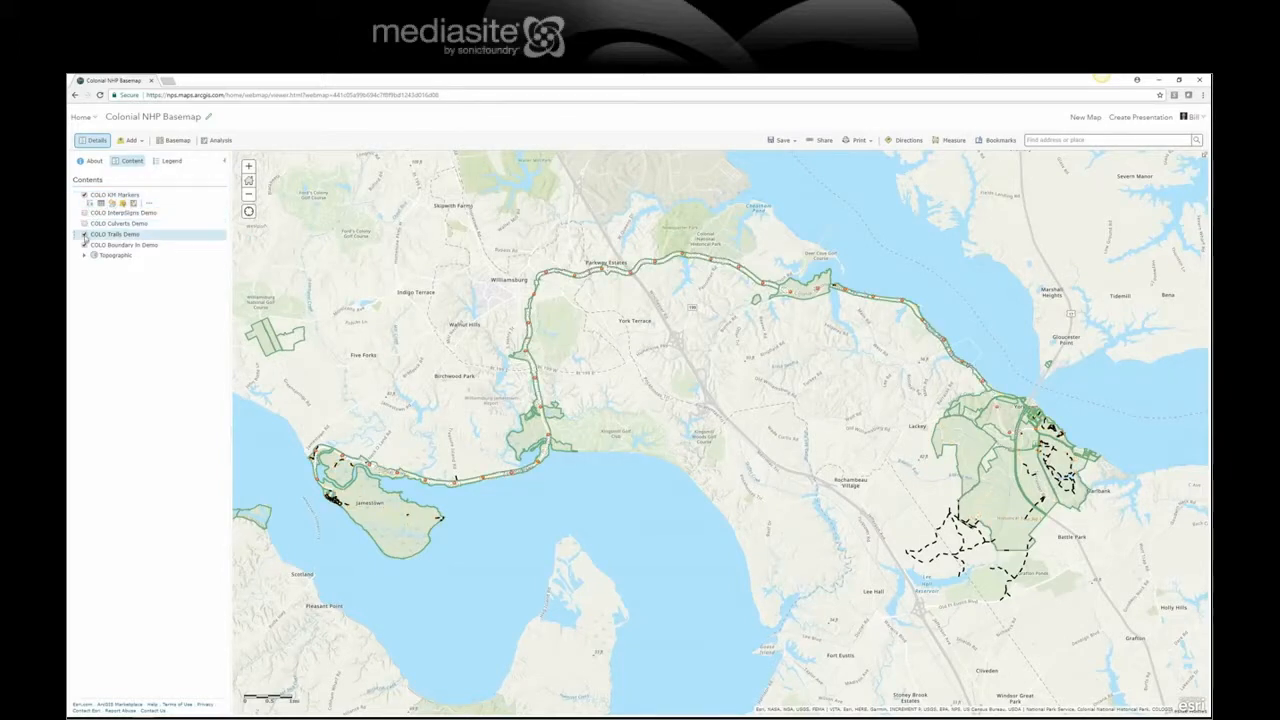
{"action": "left_click", "coordinate": [84, 234]}
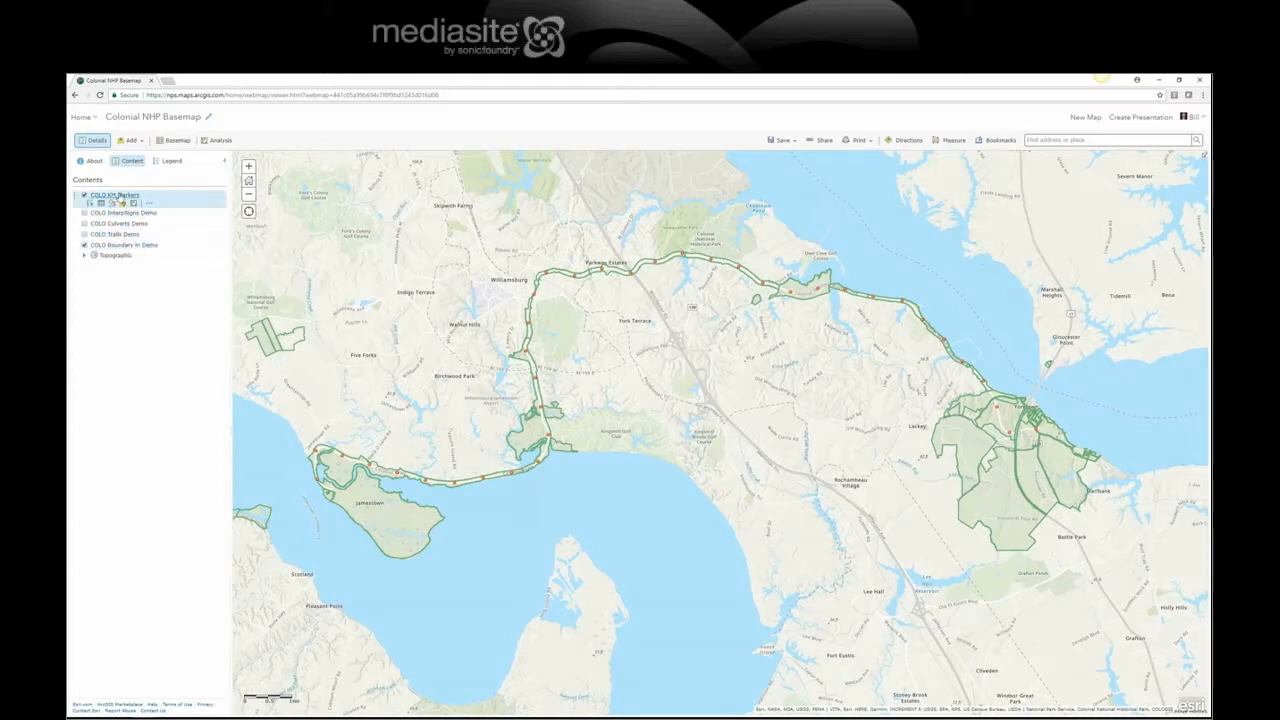
Step: Preview the Jamestown Island boundary pop-up, then hide the COLO Boundary In Demo layer
{"action": "left_click", "coordinate": [408, 533]}
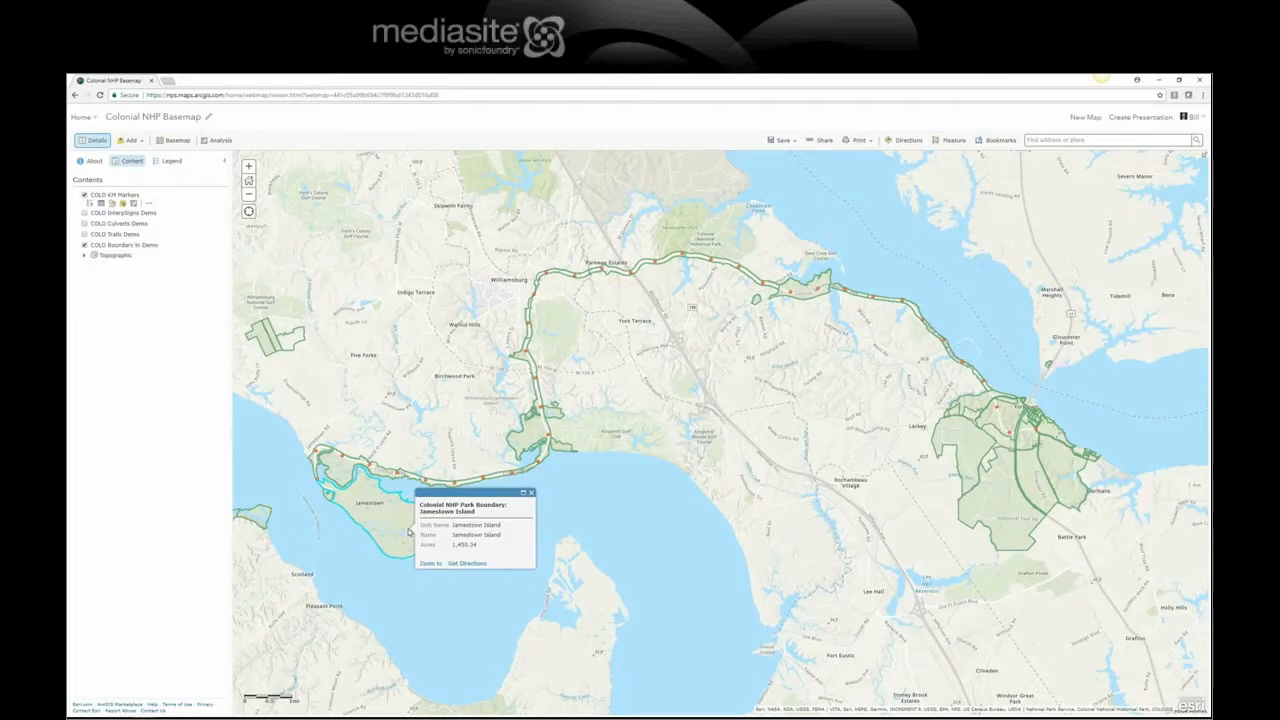
{"action": "left_click", "coordinate": [532, 494]}
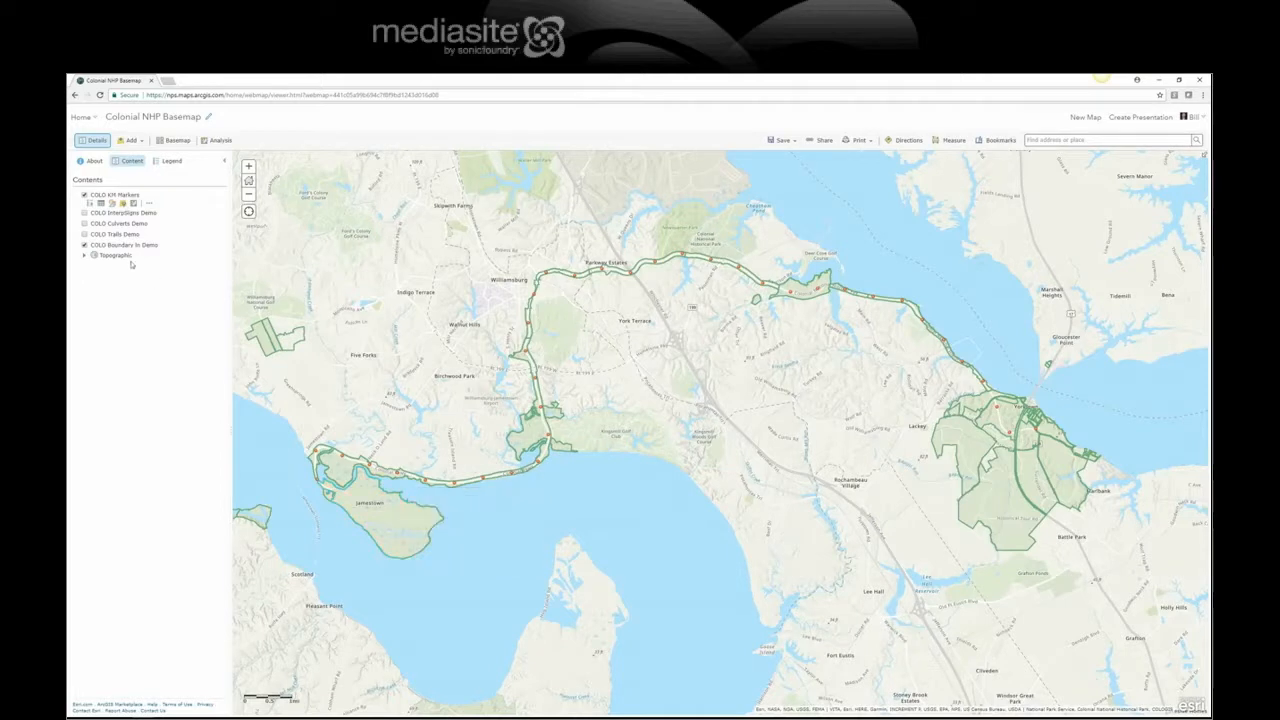
{"action": "left_click", "coordinate": [84, 245]}
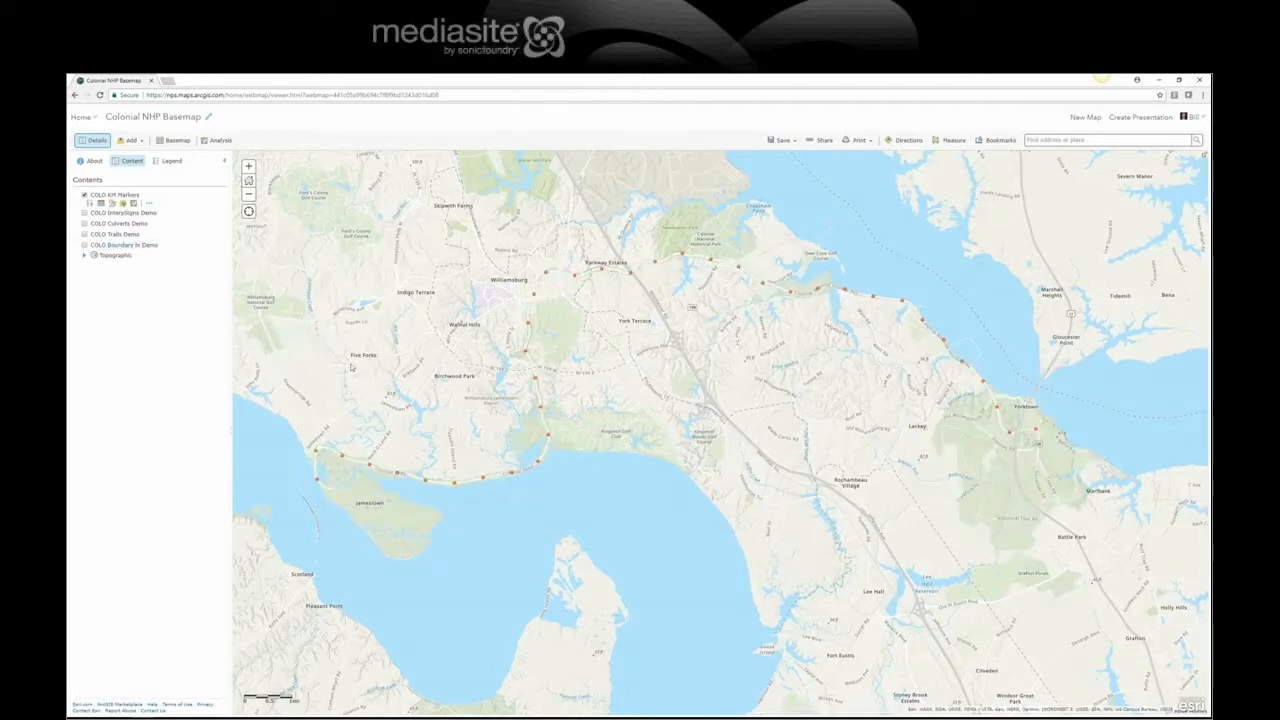
{"action": "left_click", "coordinate": [538, 464]}
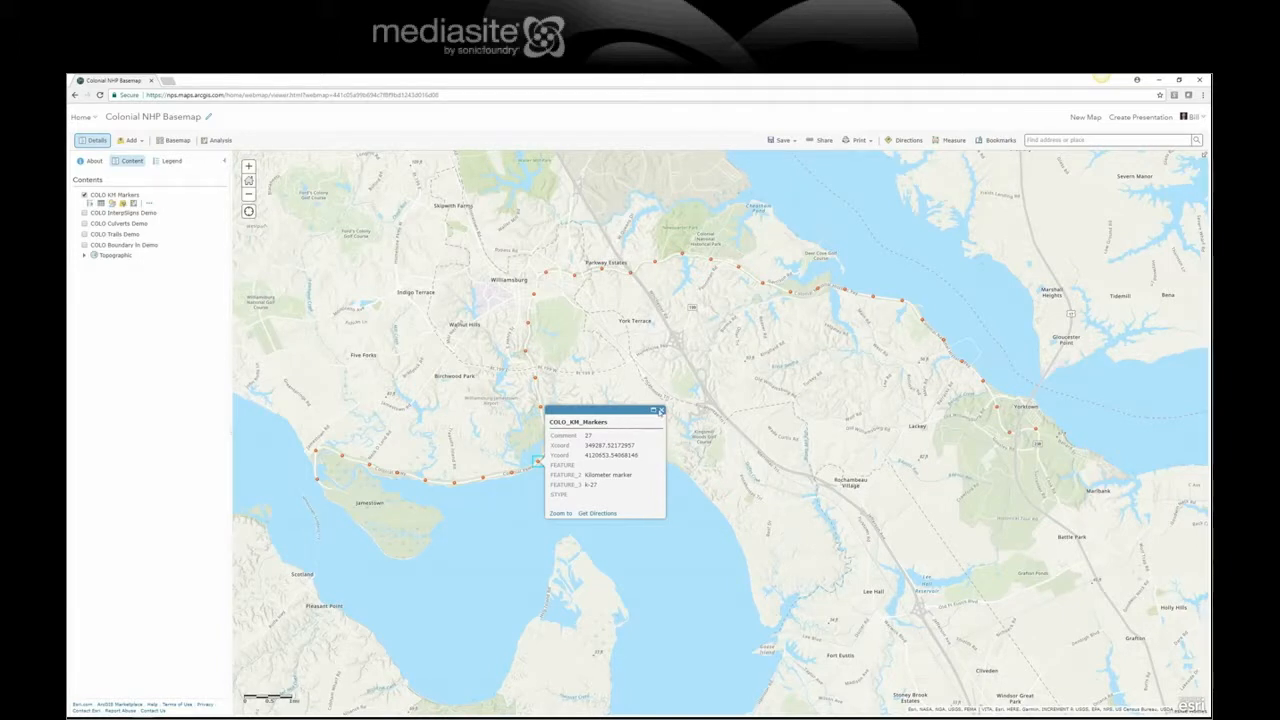
{"action": "left_click", "coordinate": [660, 411]}
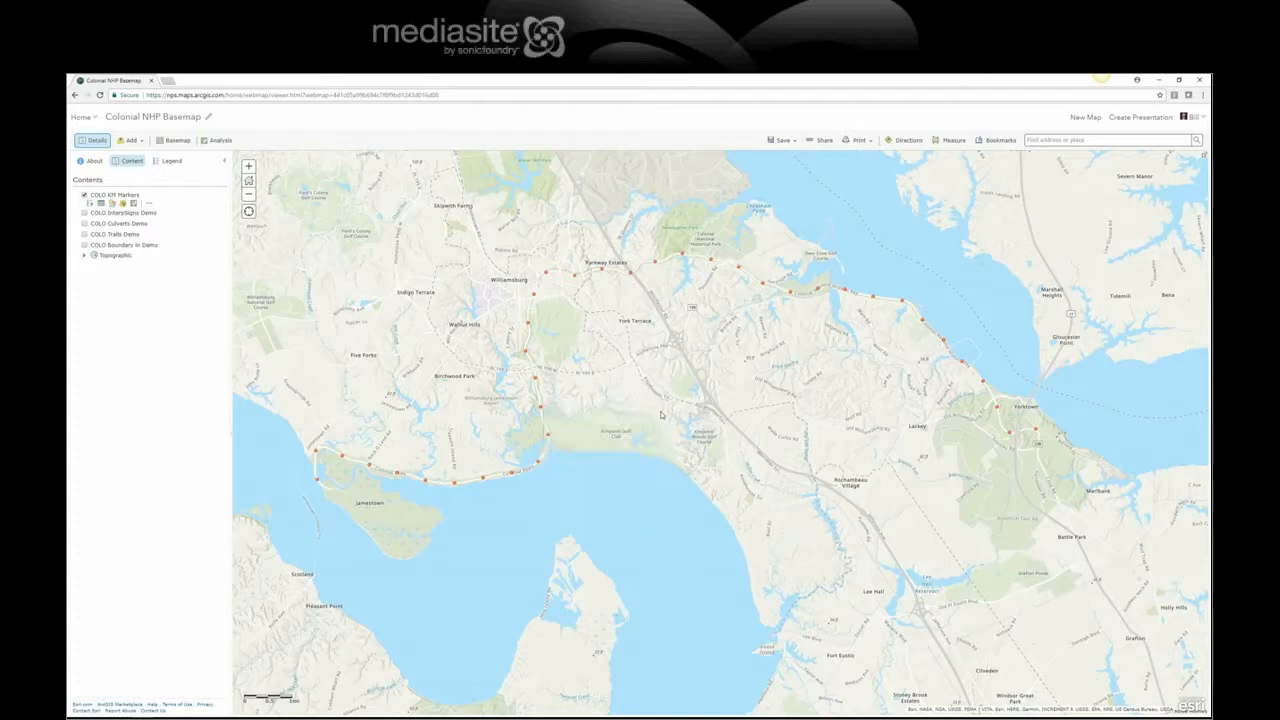
Step: Remove the KM Markers layer's pop-up, then enable it again
{"action": "left_click", "coordinate": [152, 208]}
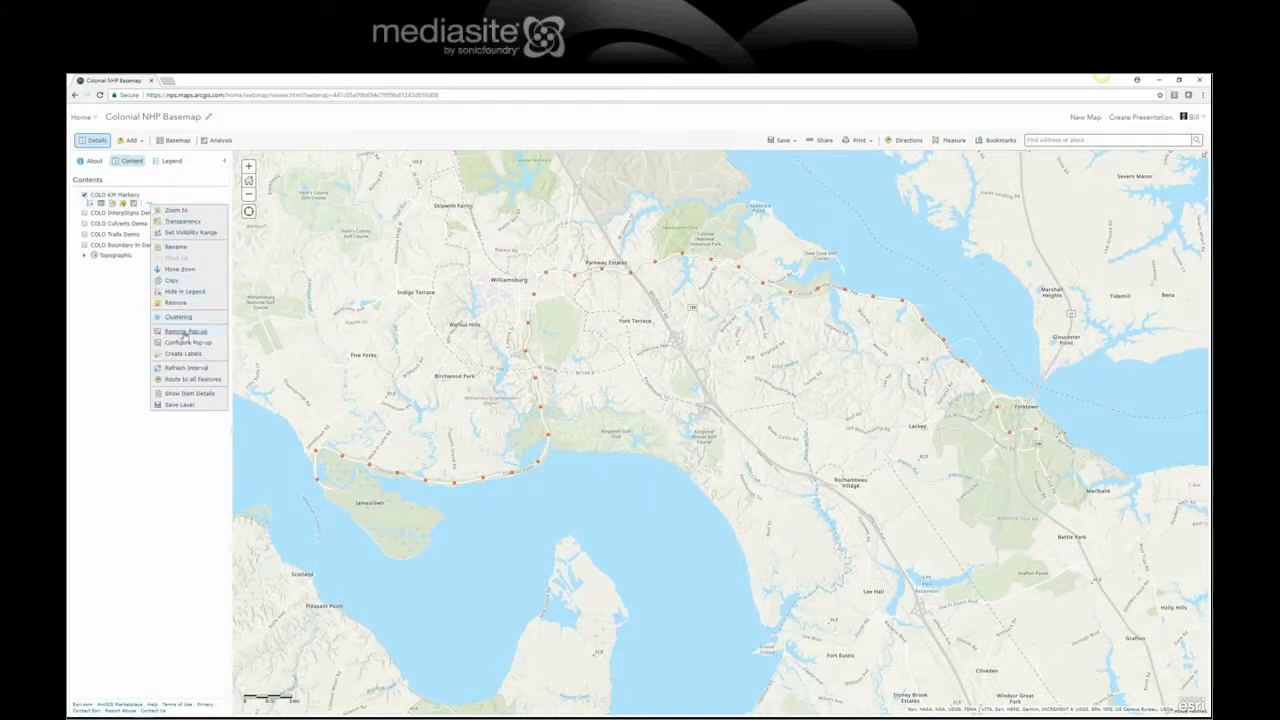
{"action": "left_click", "coordinate": [185, 333]}
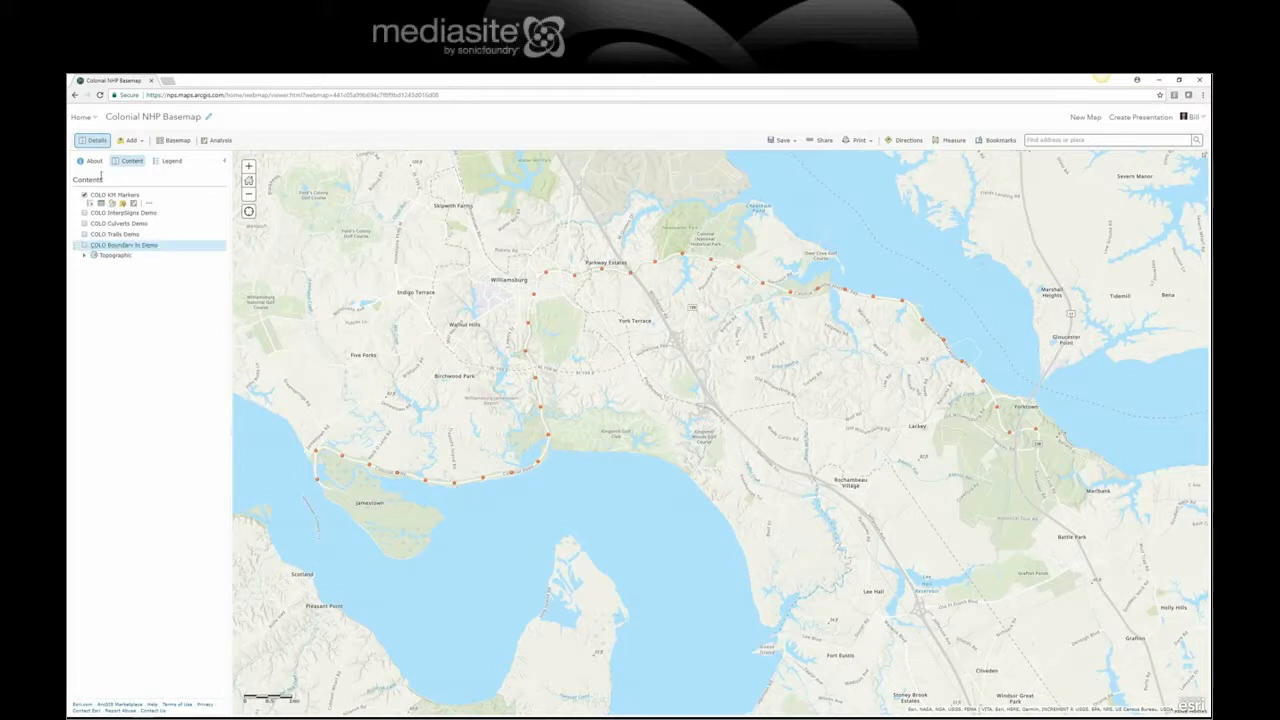
{"action": "left_click", "coordinate": [147, 204]}
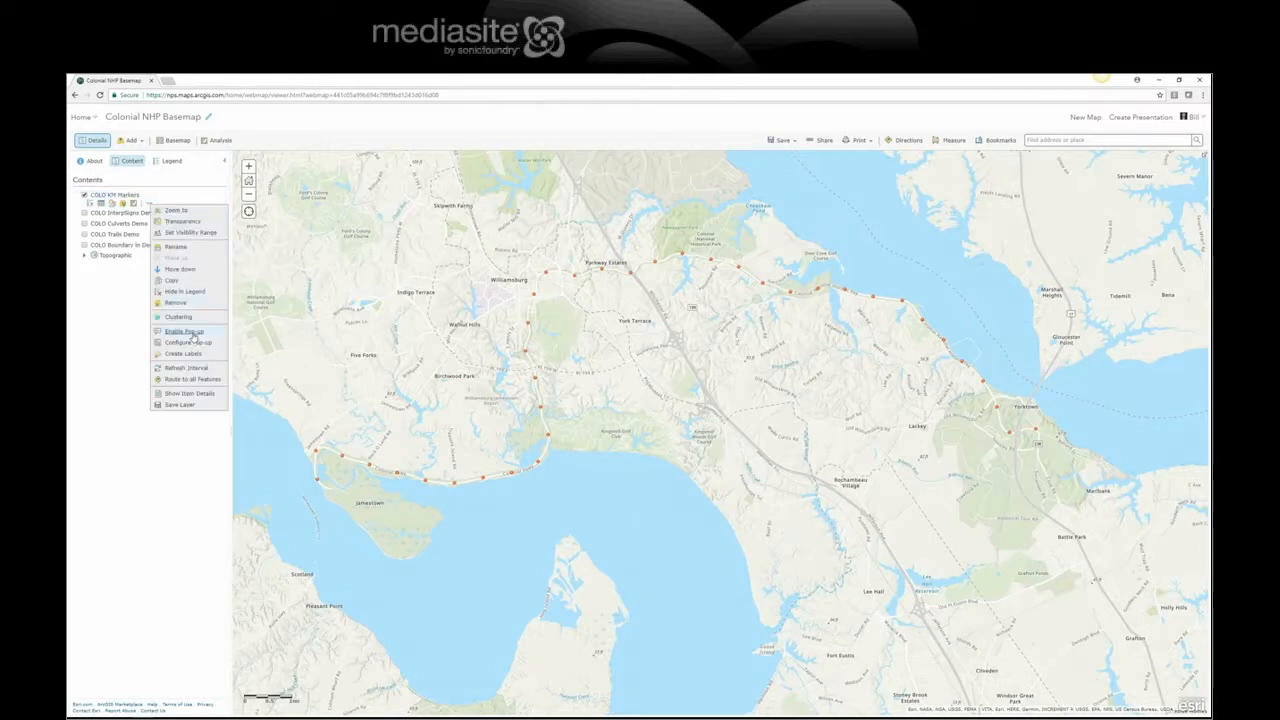
{"action": "left_click", "coordinate": [194, 333]}
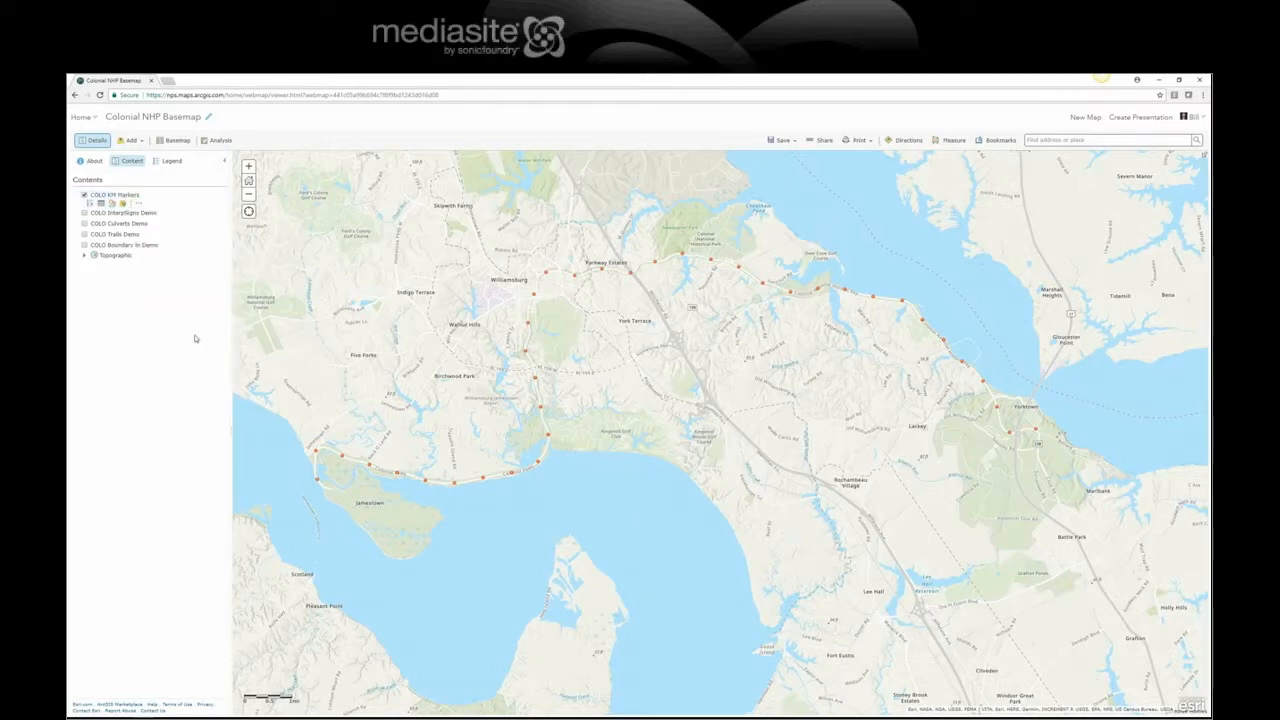
Step: Check a marker's pop-up on the map, then open Configure Pop-up for KM Markers
{"action": "left_click", "coordinate": [425, 483]}
{"action": "left_click", "coordinate": [548, 428]}
{"action": "left_click", "coordinate": [148, 204]}
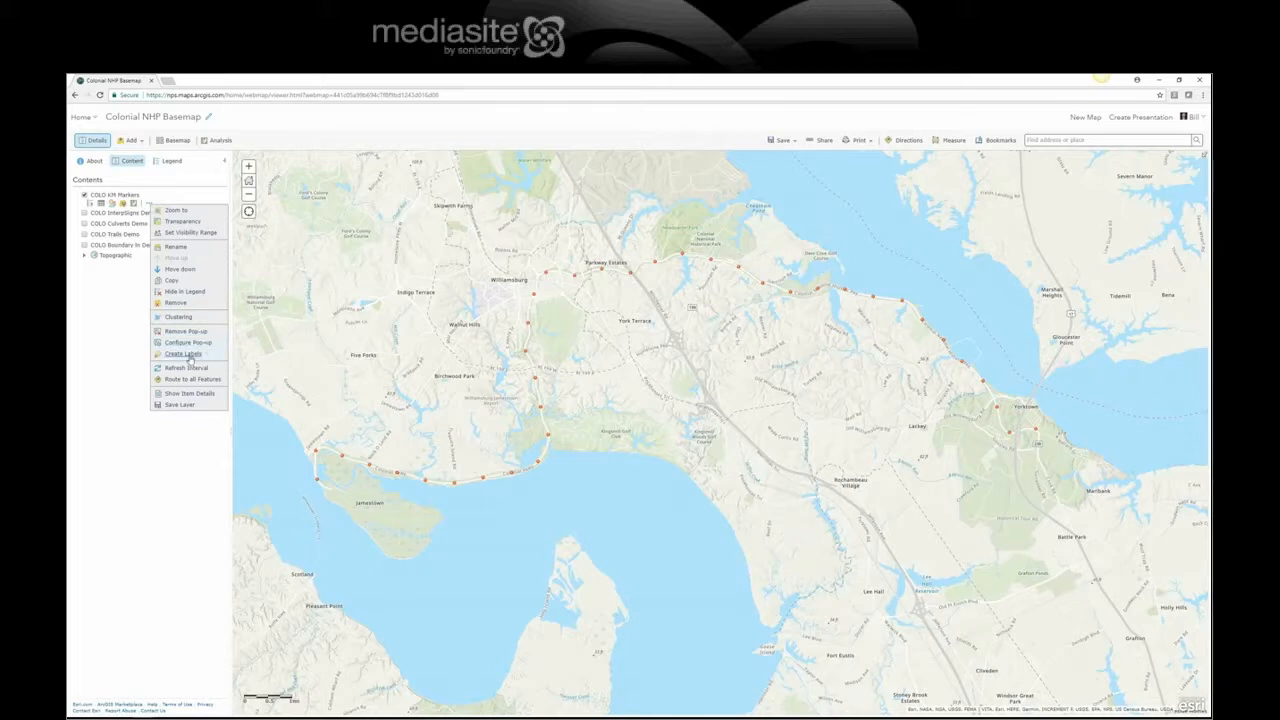
{"action": "left_click", "coordinate": [194, 344]}
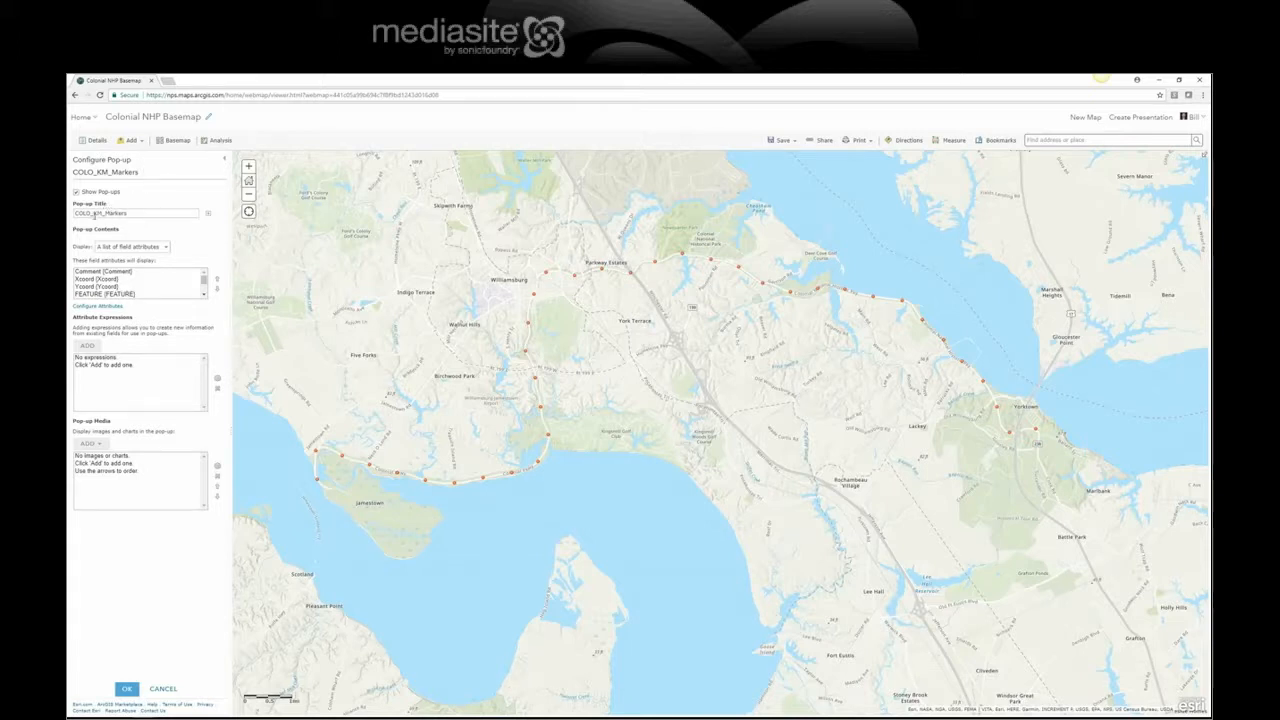
Step: Replace the pop-up title with 'Kilometer Markers' and open Configure Attributes
{"action": "left_click_drag", "start_coordinate": [130, 217], "coordinate": [69, 218]}
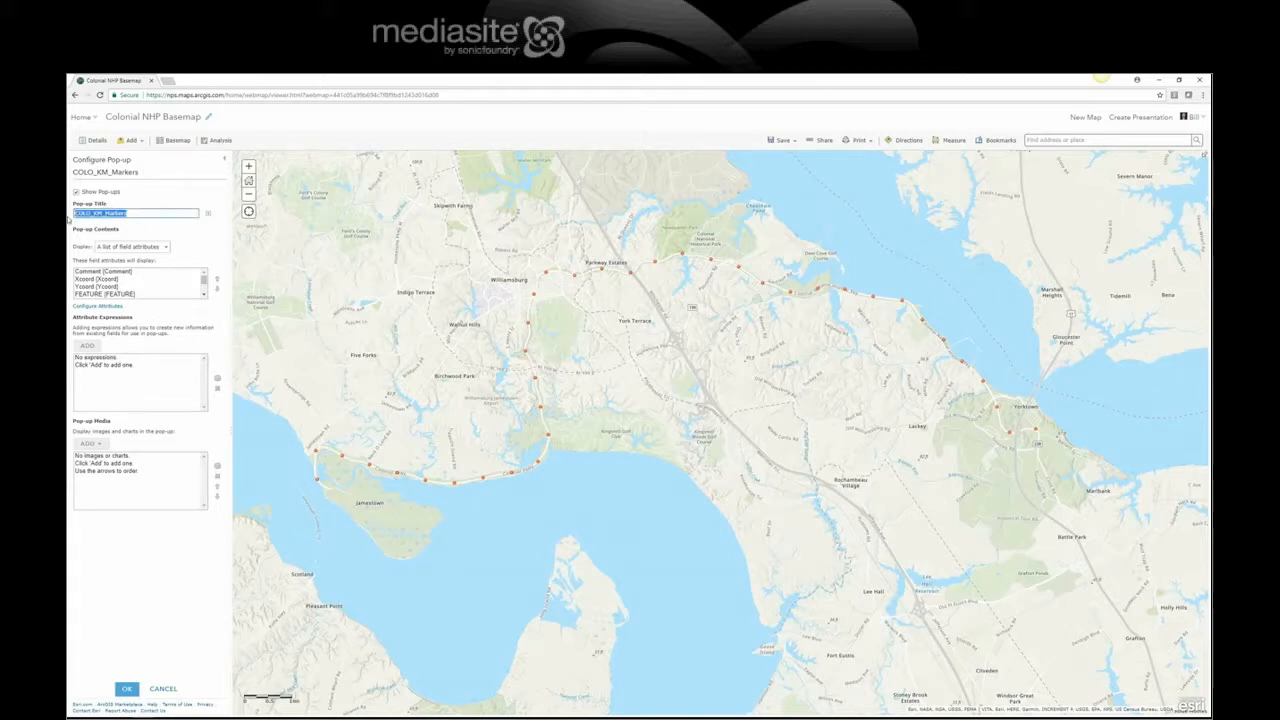
{"action": "type", "text": "{K"}
{"action": "type", "text": "ilometer Marker"}
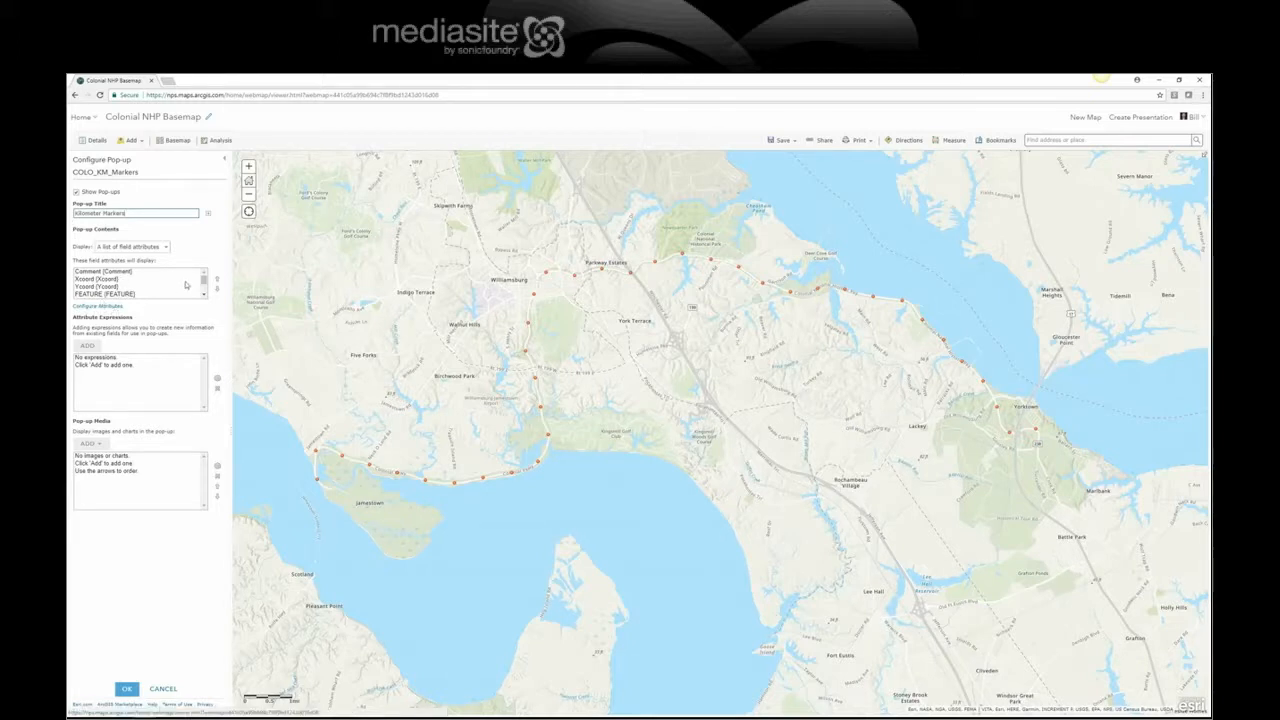
{"action": "scroll", "coordinate": [205, 280], "scroll_direction": "down", "scroll_amount": 2}
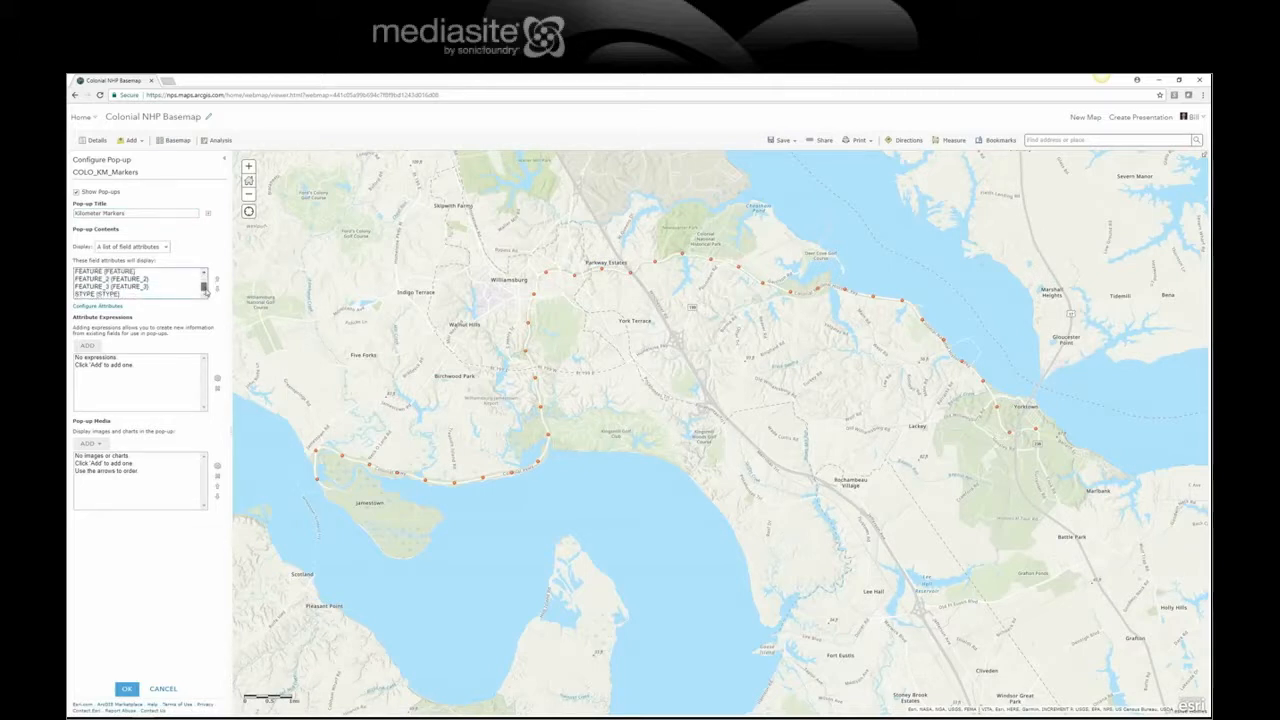
{"action": "left_click", "coordinate": [114, 307]}
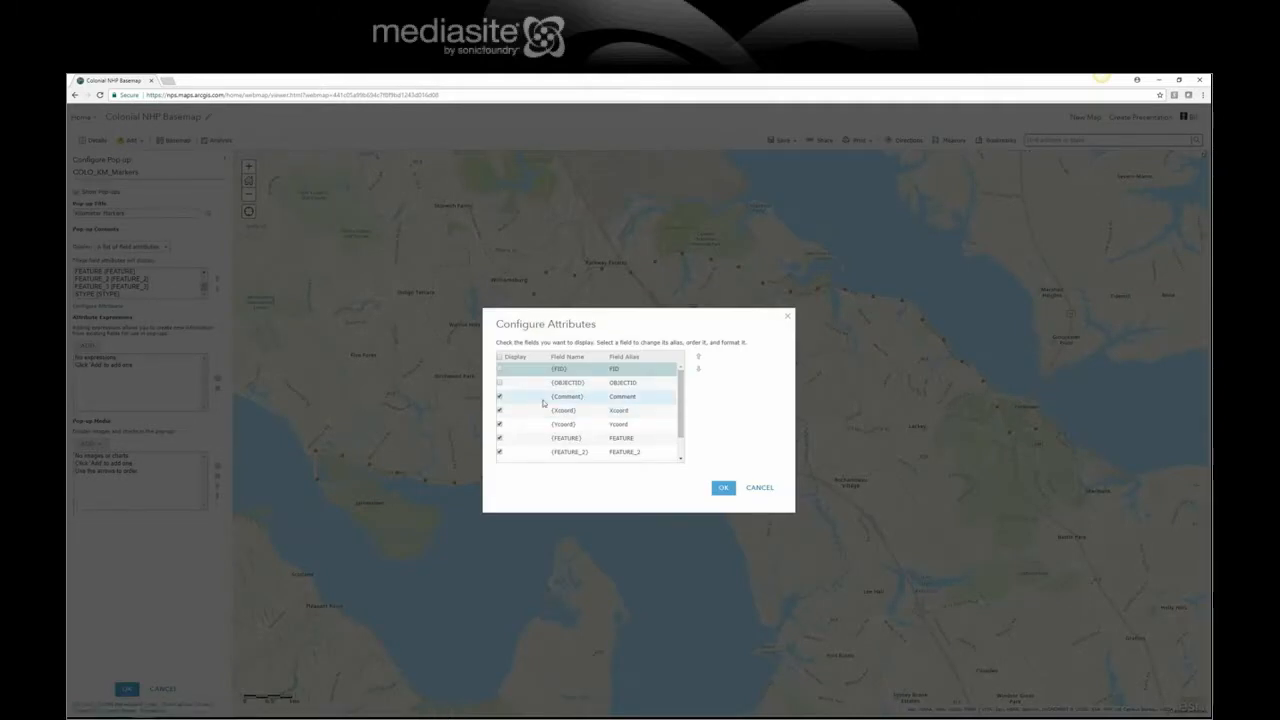
Step: Hide the Comment and FEATURE fields and alias Xcoord and Ycoord as X Coordinate and Y Coordinate
{"action": "left_click", "coordinate": [499, 397]}
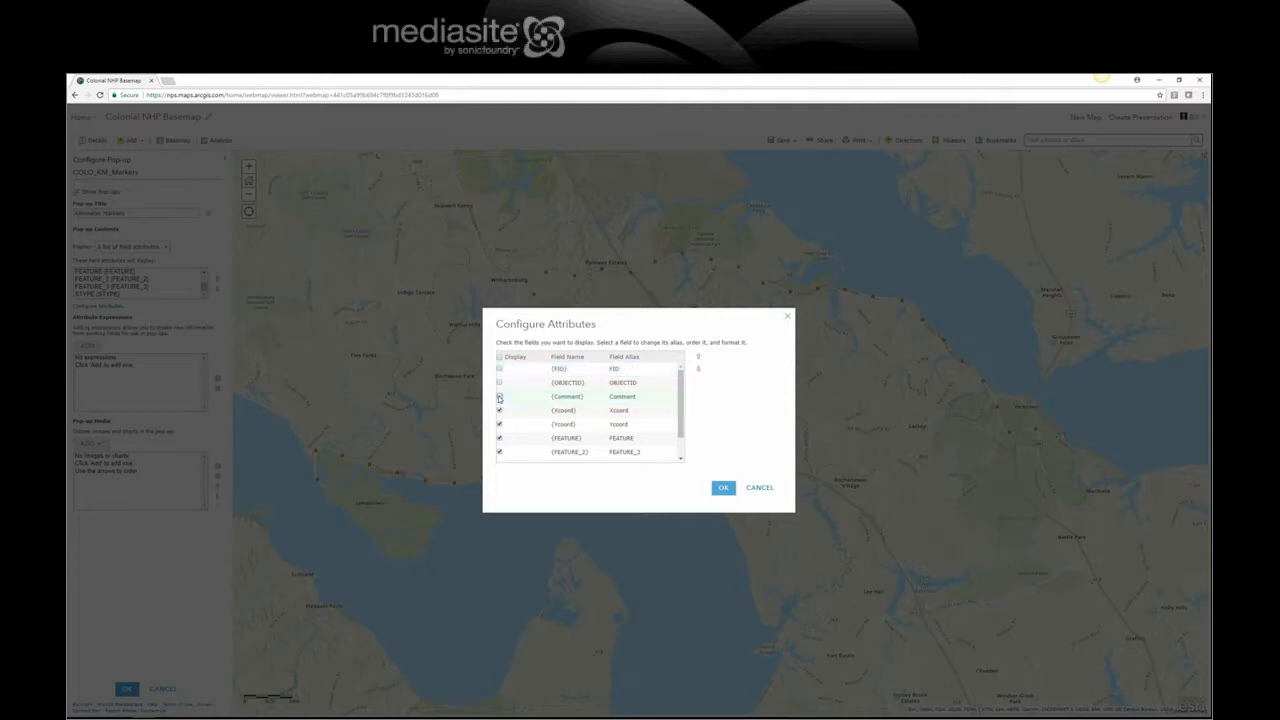
{"action": "left_click", "coordinate": [624, 412]}
{"action": "type", "text": "L"}
{"action": "type", "text": "o"}
{"action": "type", "text": "o"}
{"action": "type", "text": "r"}
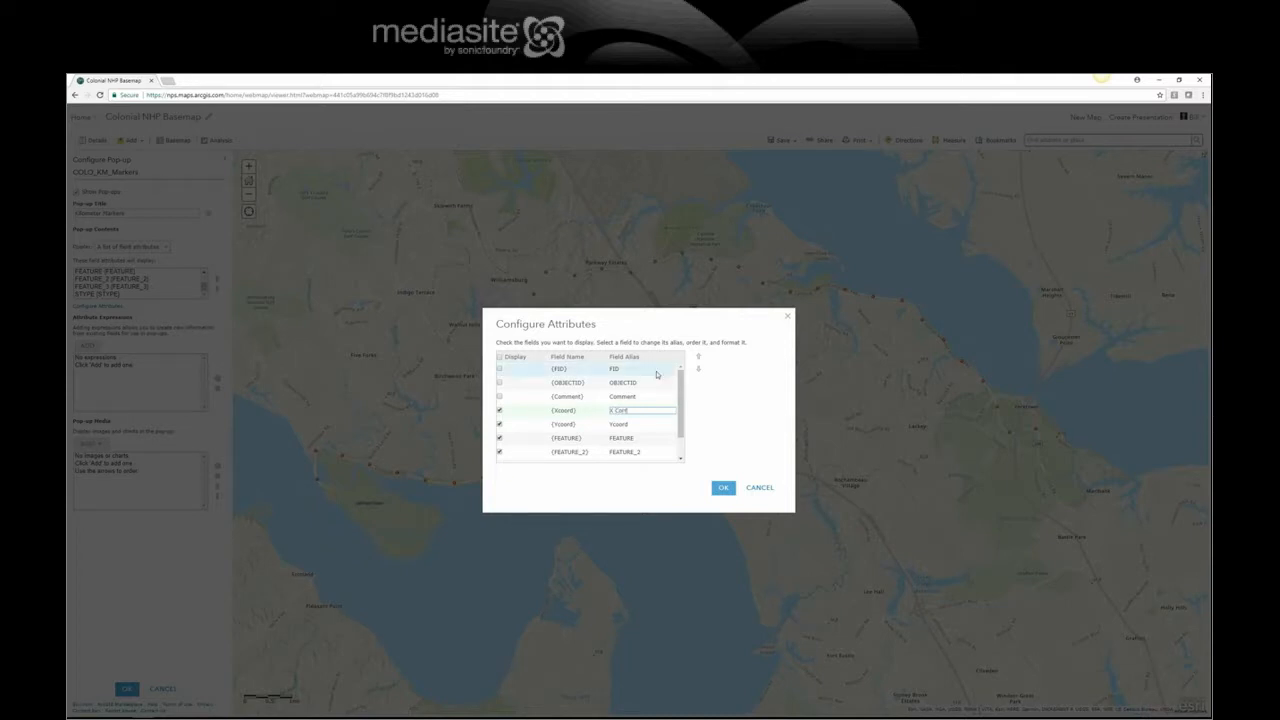
{"action": "type", "text": "dinate"}
{"action": "left_click", "coordinate": [632, 423]}
{"action": "left_click", "coordinate": [630, 424]}
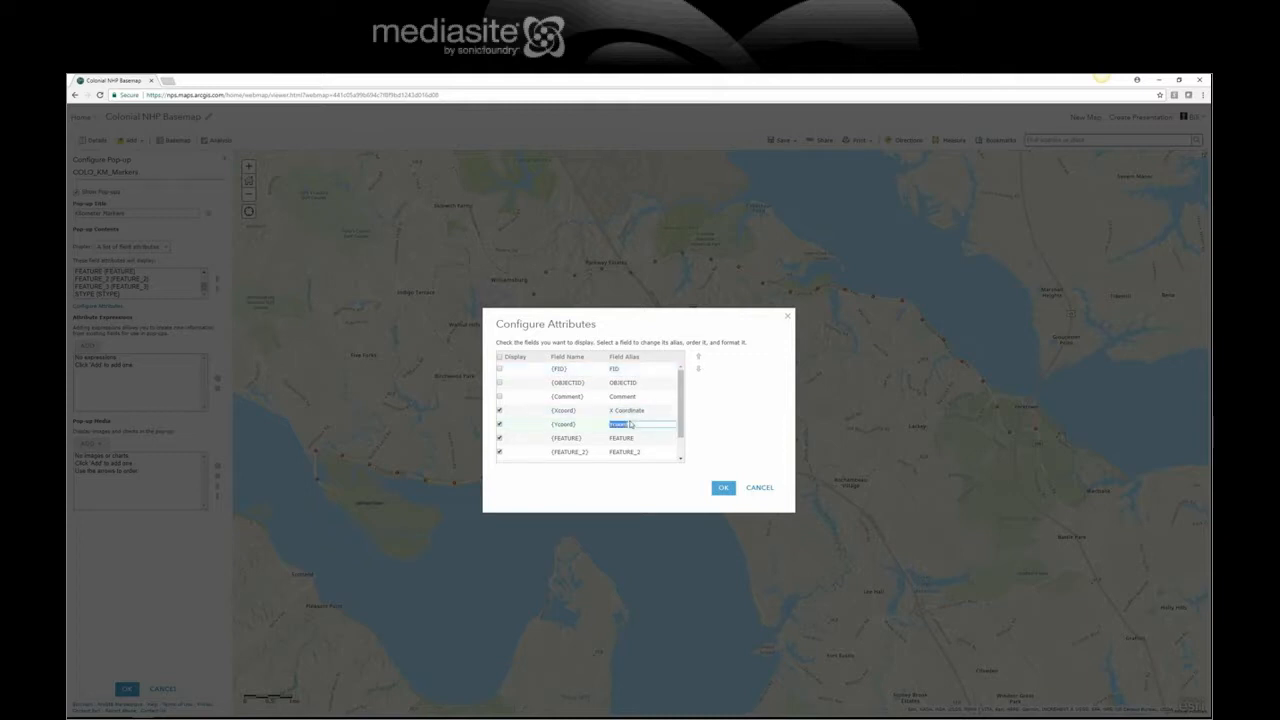
{"action": "type", "text": "Y"}
{"action": "left_click", "coordinate": [500, 438]}
{"action": "left_click_drag", "start_coordinate": [684, 400], "coordinate": [684, 416]}
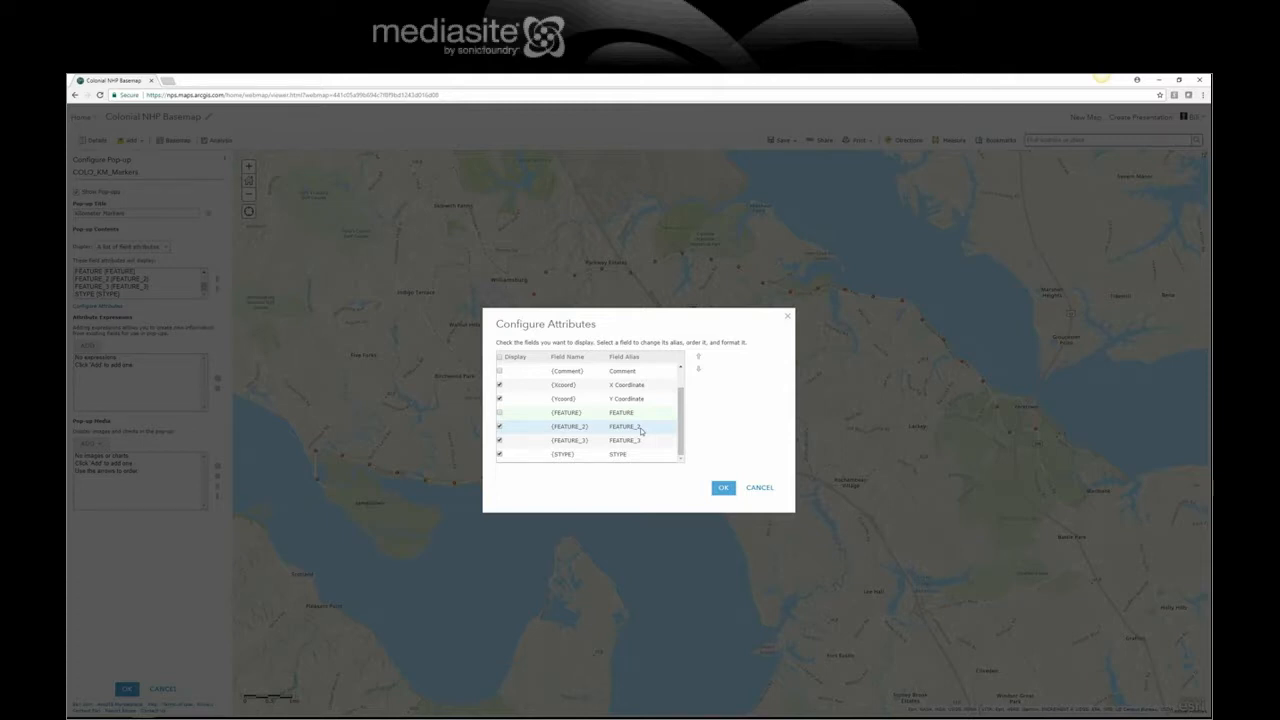
Step: Hide FEATURE_2 and STYPE, alias FEATURE_3 as Marker Number, and confirm the attributes
{"action": "left_click", "coordinate": [641, 428]}
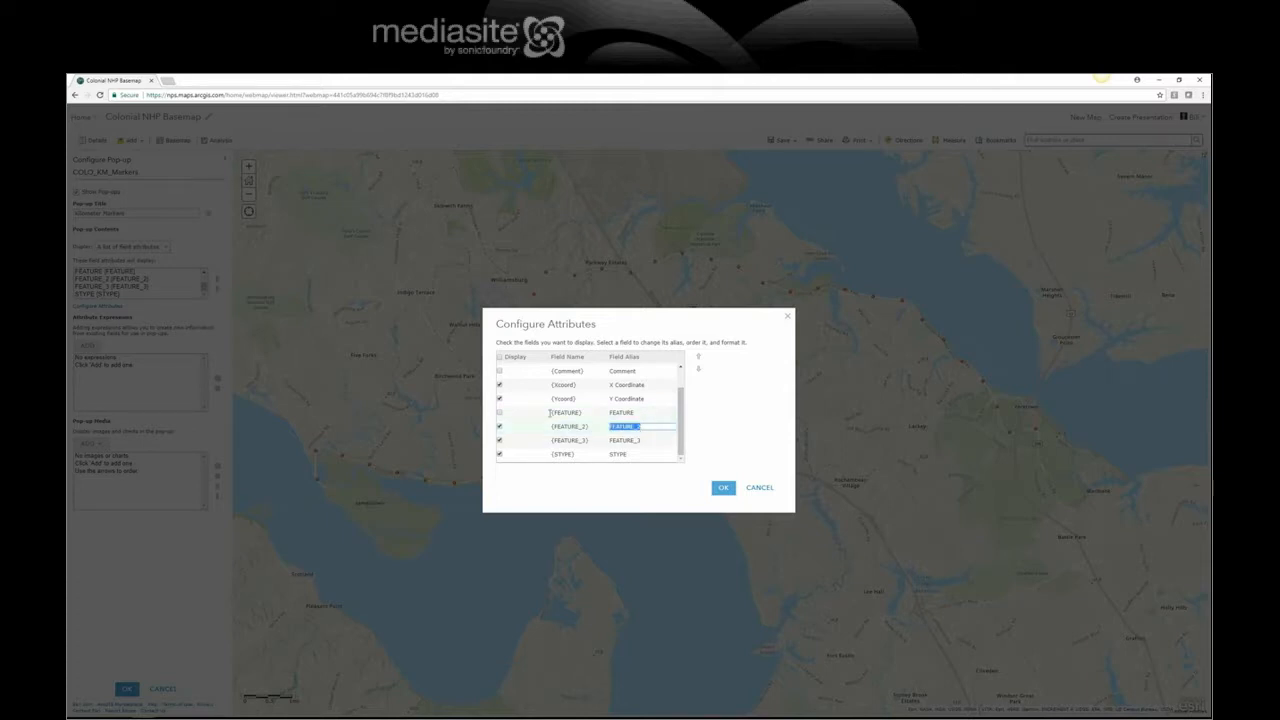
{"action": "left_click", "coordinate": [499, 427]}
{"action": "left_click", "coordinate": [651, 443]}
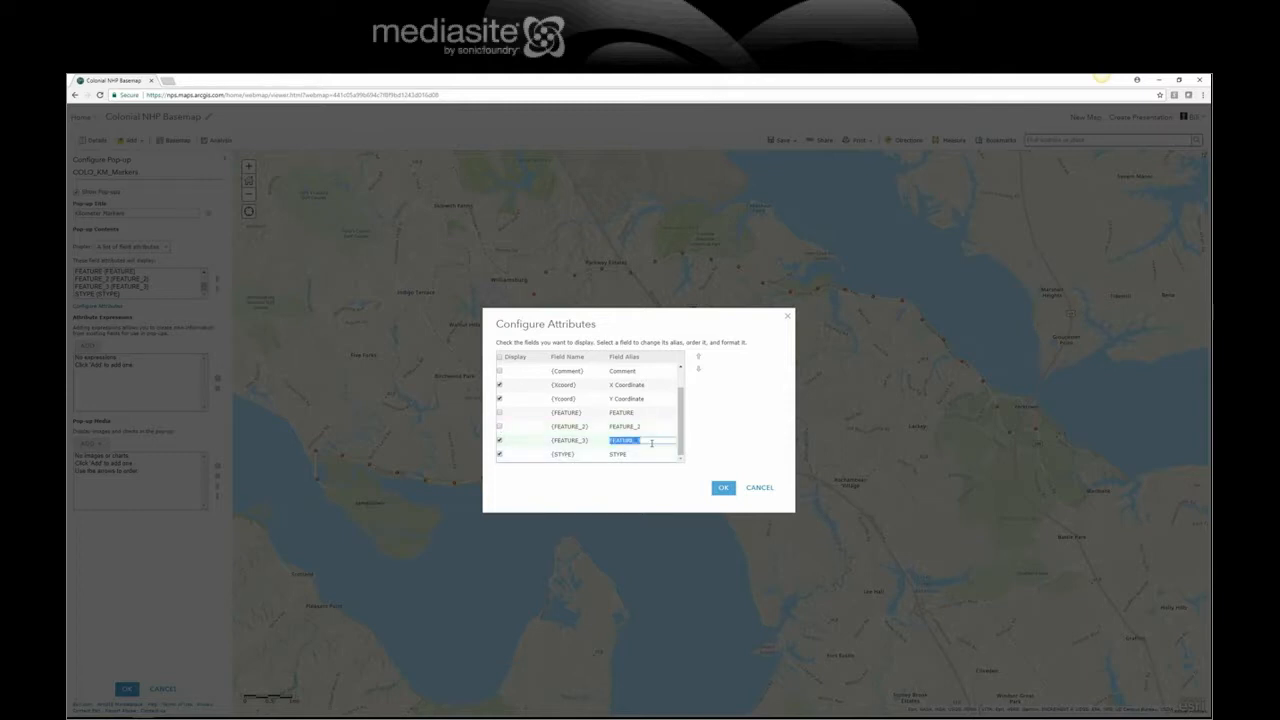
{"action": "type", "text": "Maiker Number"}
{"action": "left_click", "coordinate": [500, 455]}
{"action": "mouse_move", "coordinate": [684, 414]}
{"action": "left_mouse_down"}
{"action": "mouse_move", "coordinate": [682, 395]}
{"action": "mouse_move", "coordinate": [684, 420]}
{"action": "left_mouse_up"}
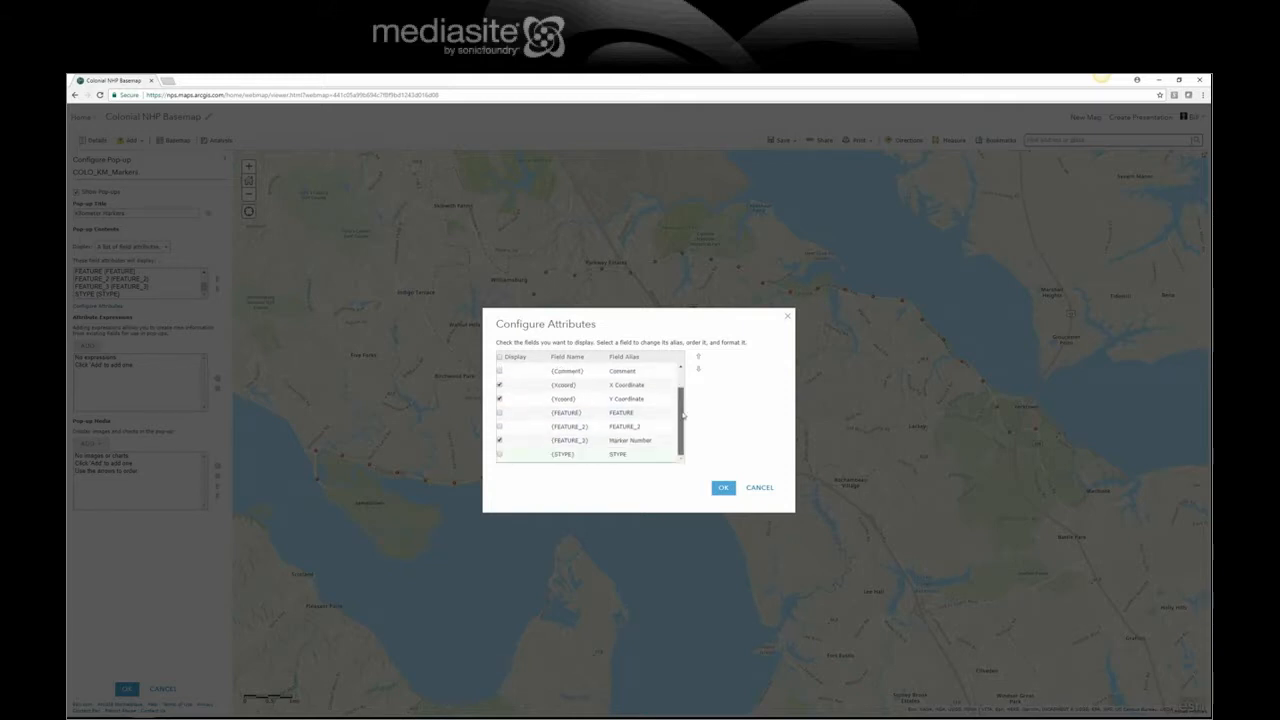
{"action": "left_click", "coordinate": [724, 489]}
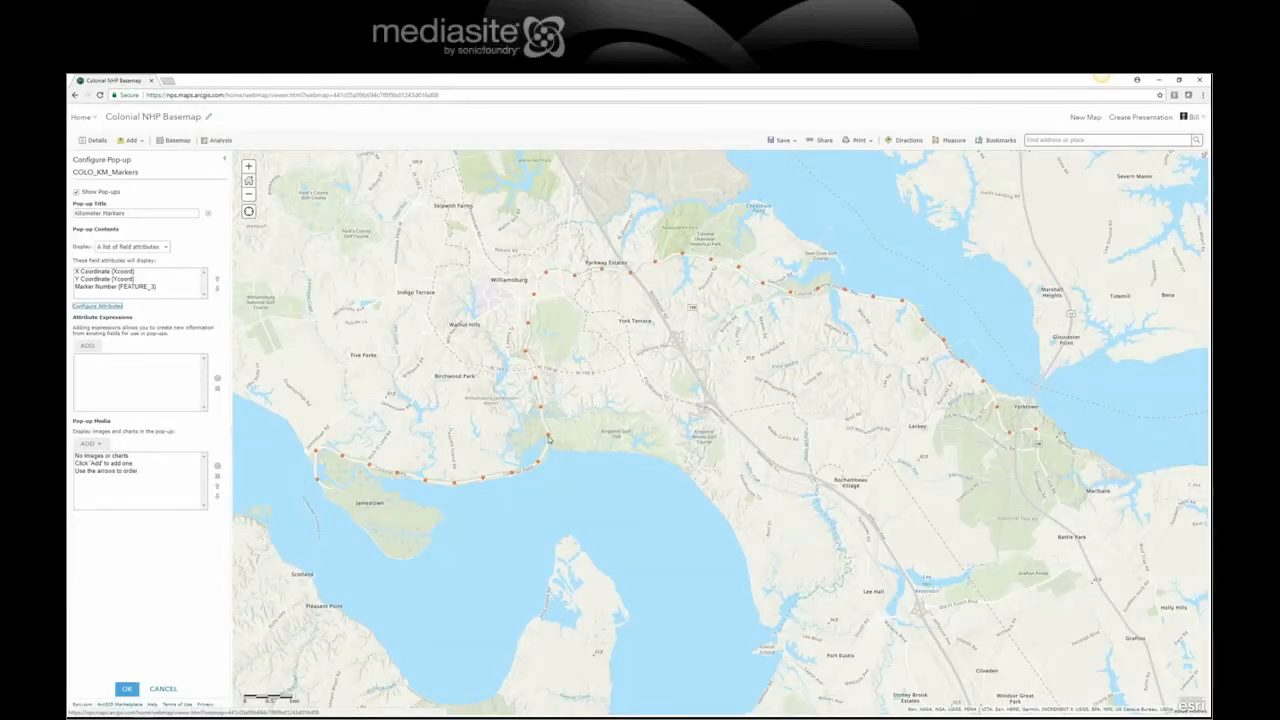
Step: Preview a kilometer marker pop-up, look at the Pop-up Media options, and apply the pop-up settings
{"action": "left_click", "coordinate": [548, 437]}
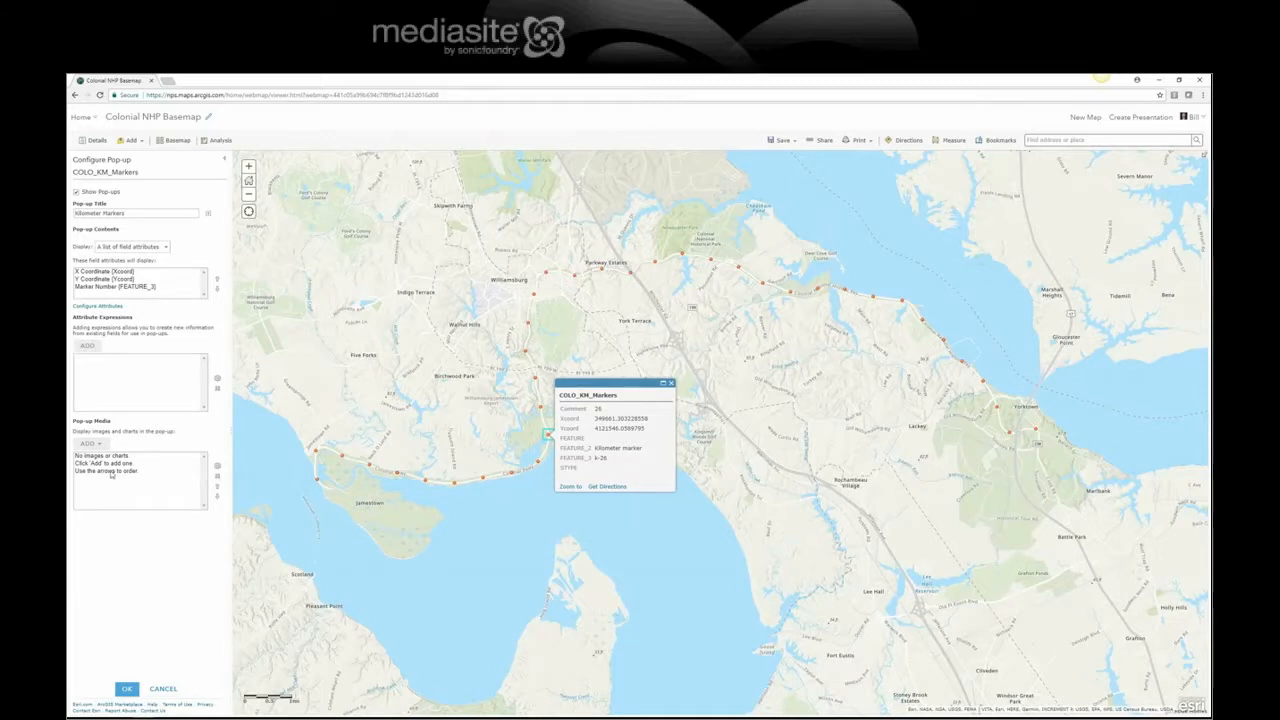
{"action": "left_click", "coordinate": [97, 446]}
{"action": "left_click", "coordinate": [154, 544]}
{"action": "left_click", "coordinate": [127, 689]}
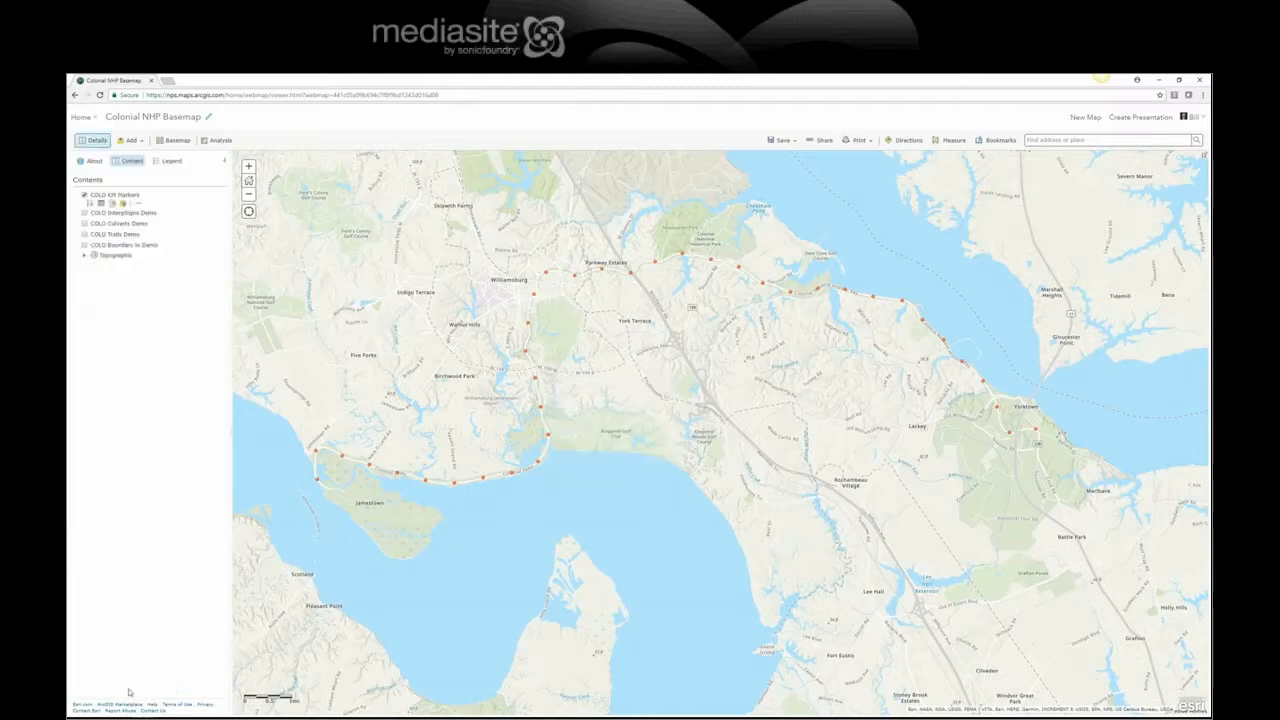
{"action": "left_click", "coordinate": [548, 437]}
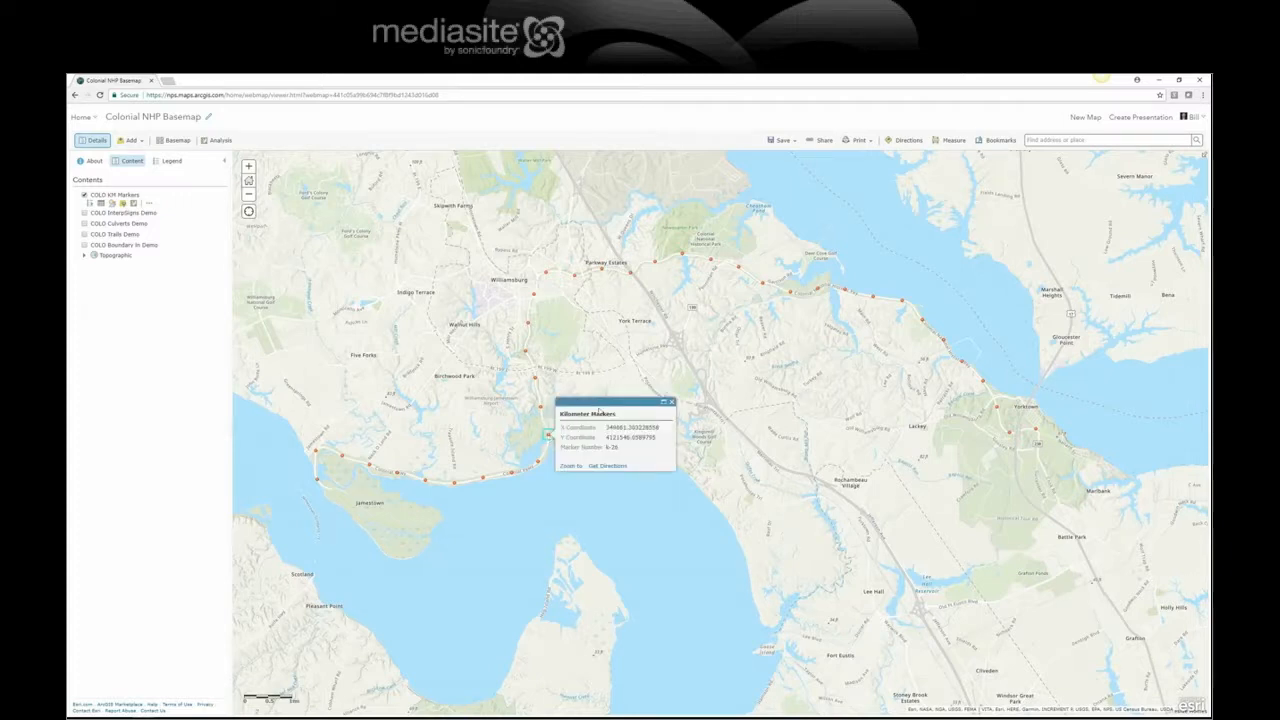
{"action": "left_click_drag", "start_coordinate": [620, 414], "coordinate": [557, 414]}
{"action": "left_click", "coordinate": [671, 402]}
Step: Reopen the KM Markers pop-up configuration and add the {FEATURE_3} Marker Number field to the title
{"action": "left_click", "coordinate": [148, 203]}
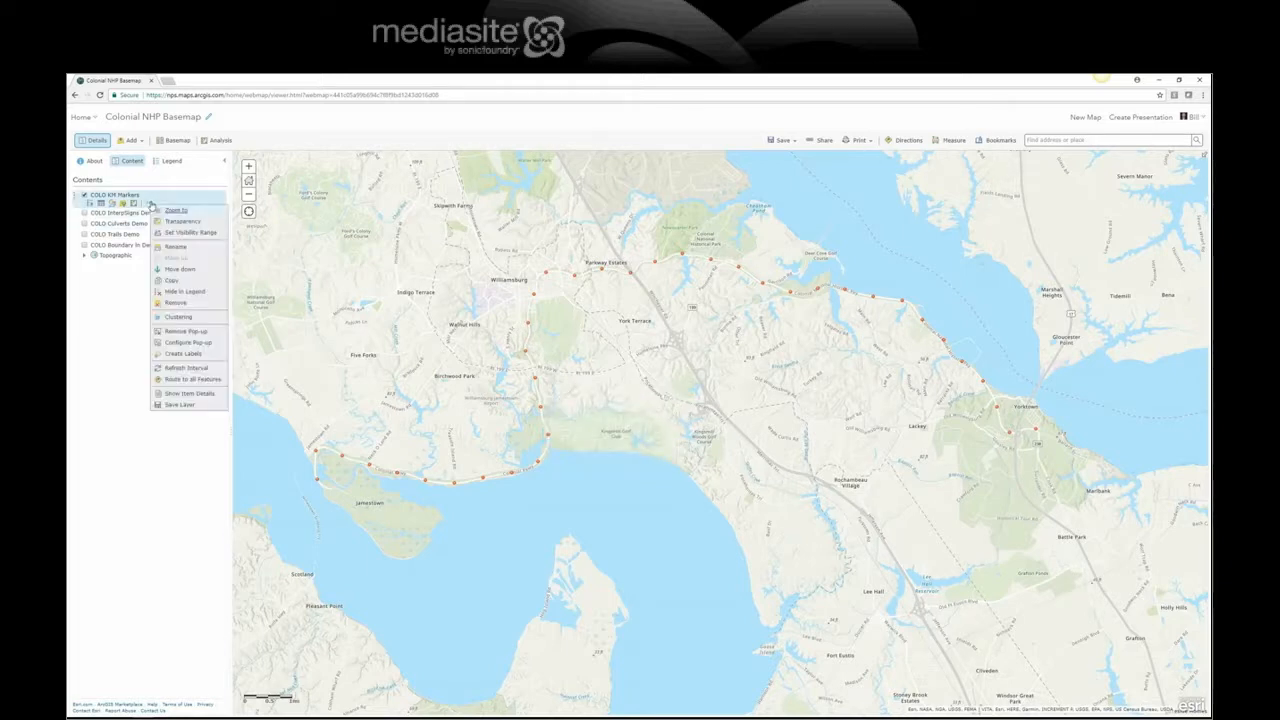
{"action": "left_click", "coordinate": [183, 344]}
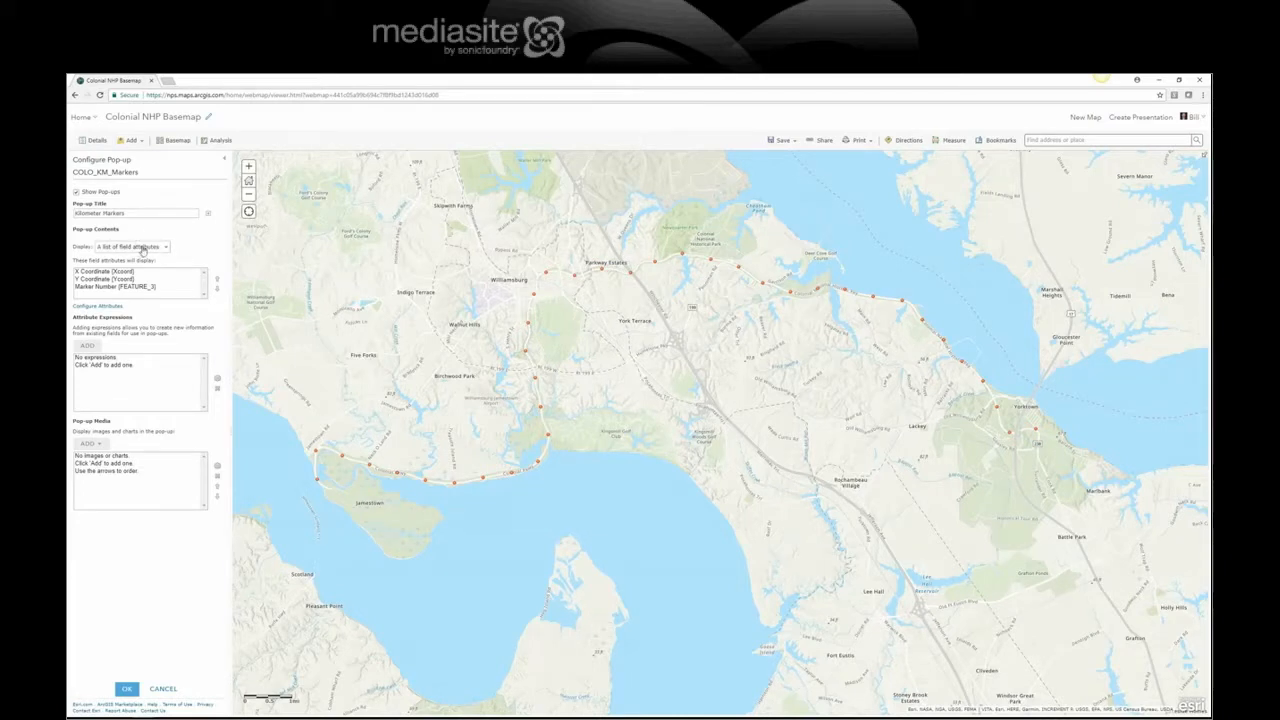
{"action": "left_click", "coordinate": [140, 215]}
{"action": "left_click", "coordinate": [207, 216]}
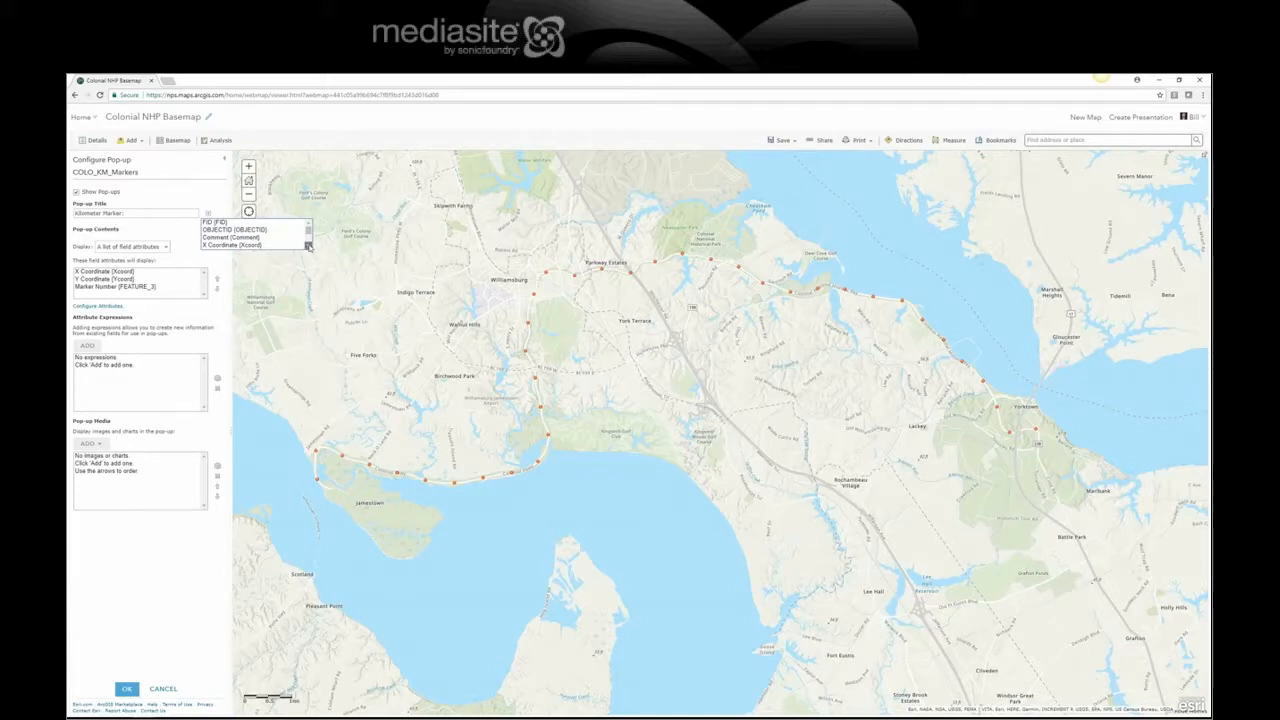
{"action": "left_click", "coordinate": [308, 246]}
{"action": "left_click", "coordinate": [308, 246]}
{"action": "left_click", "coordinate": [308, 246]}
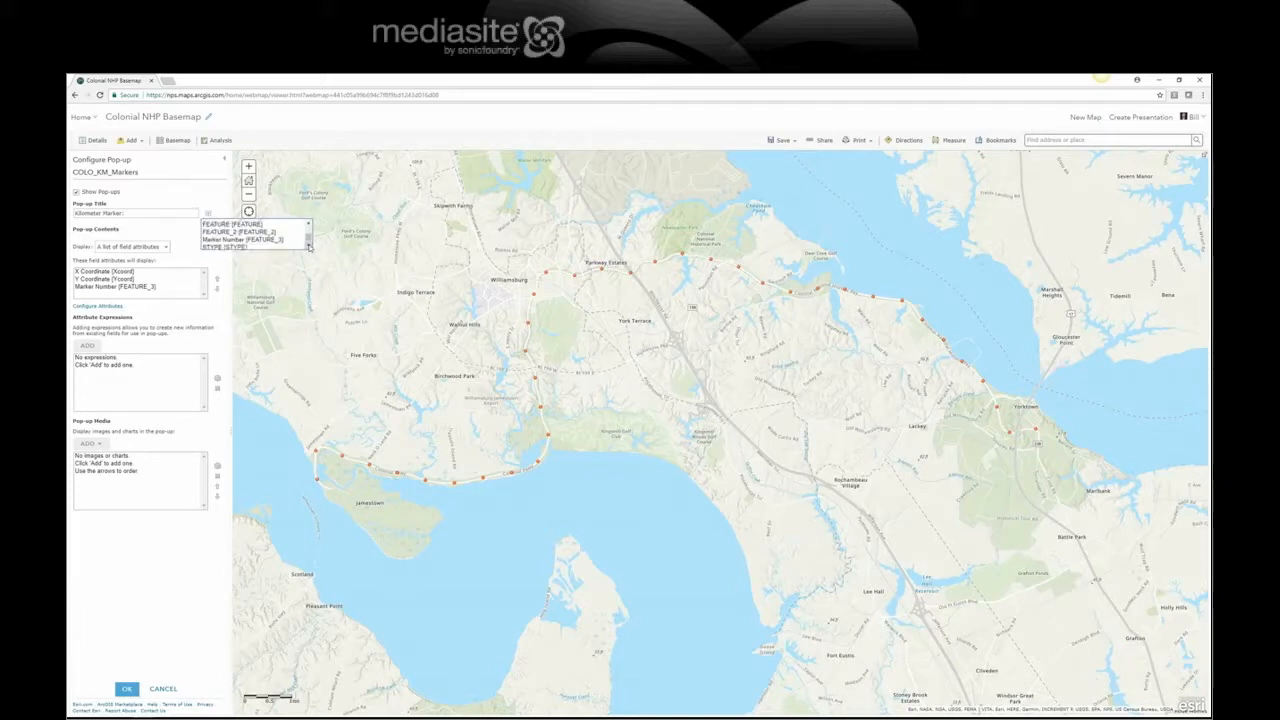
{"action": "left_click", "coordinate": [278, 240]}
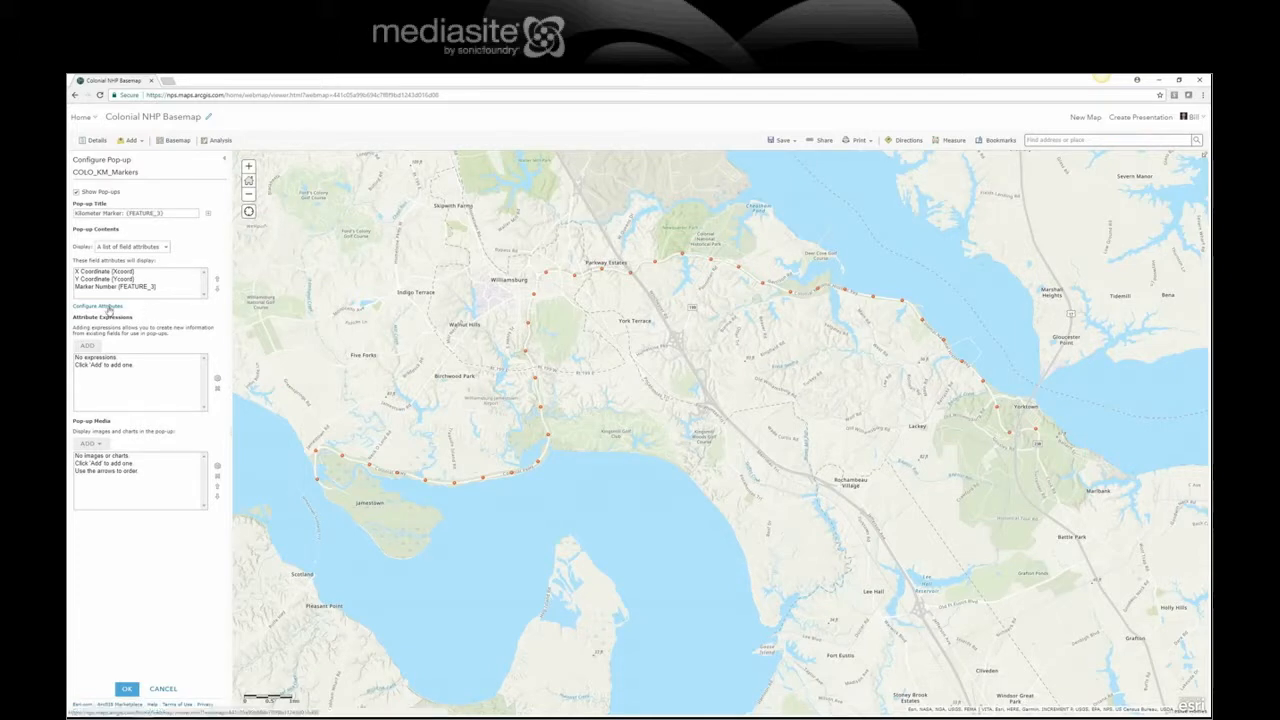
Step: Uncheck Marker Number in Configure Attributes and apply the pop-up changes
{"action": "left_click", "coordinate": [100, 306]}
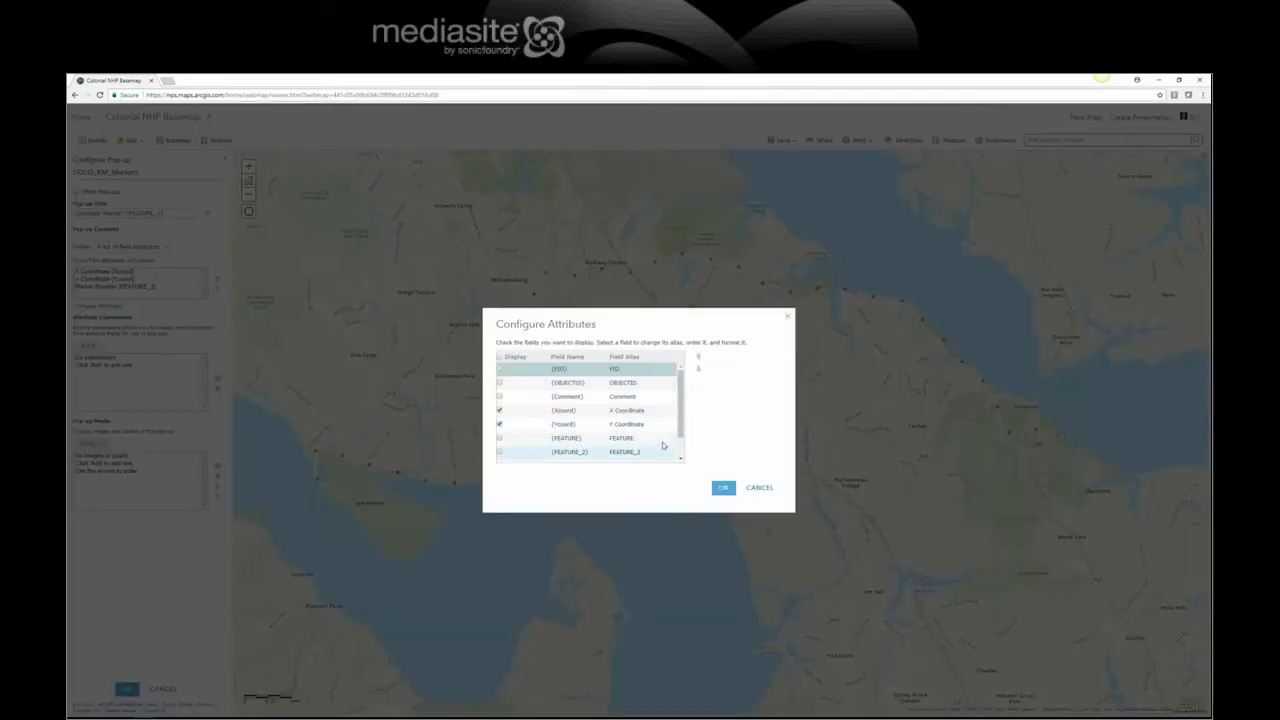
{"action": "scroll", "coordinate": [572, 443], "scroll_direction": "down", "scroll_amount": 2}
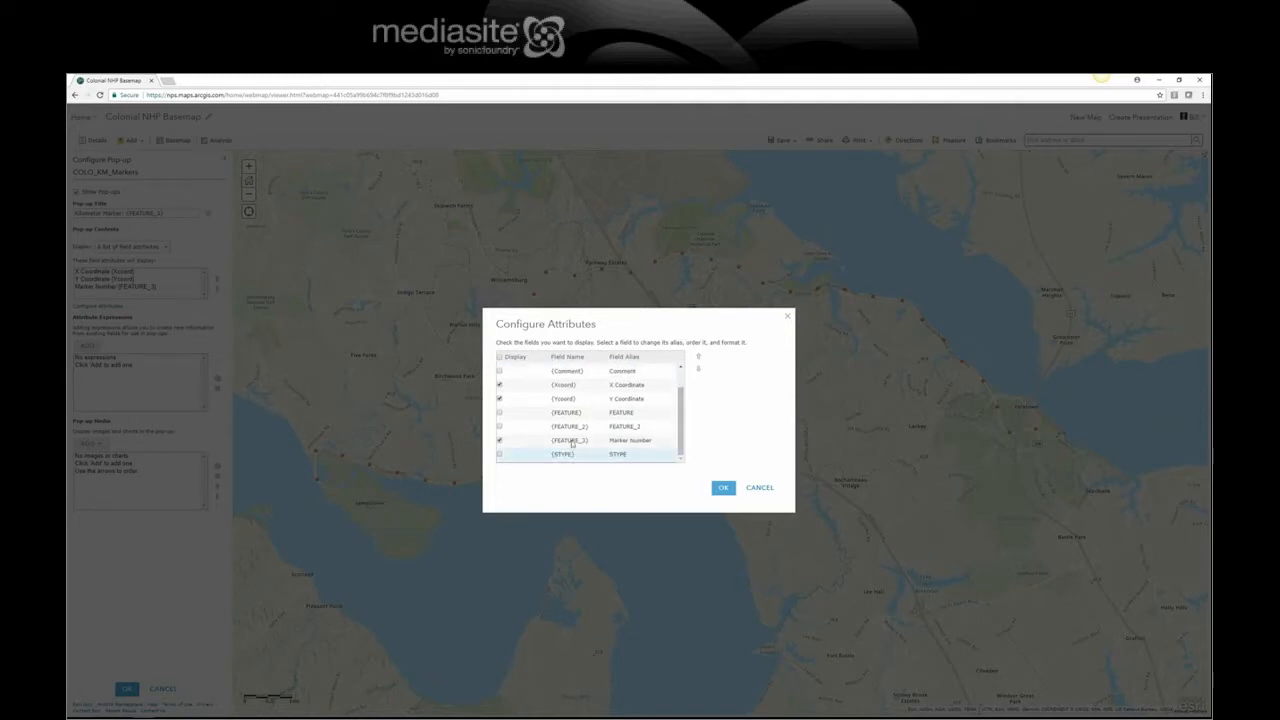
{"action": "left_click", "coordinate": [499, 443]}
{"action": "left_click_drag", "start_coordinate": [685, 432], "coordinate": [685, 410]}
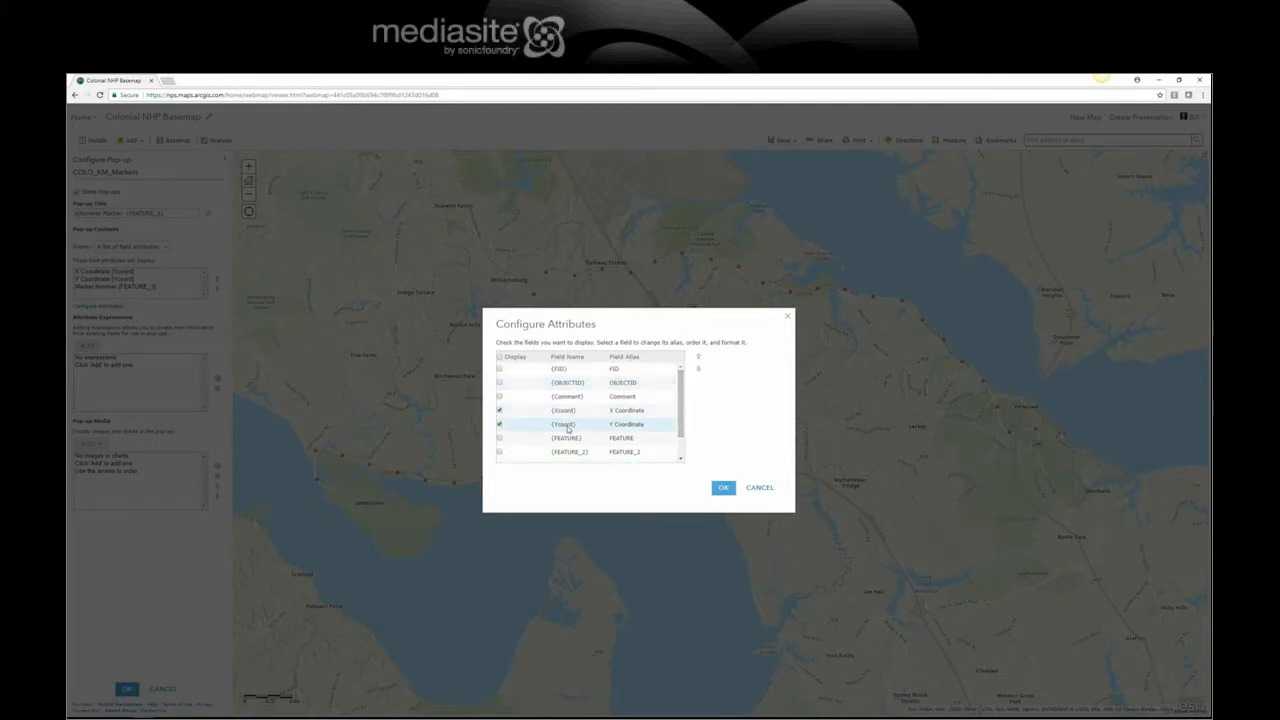
{"action": "left_click", "coordinate": [724, 489]}
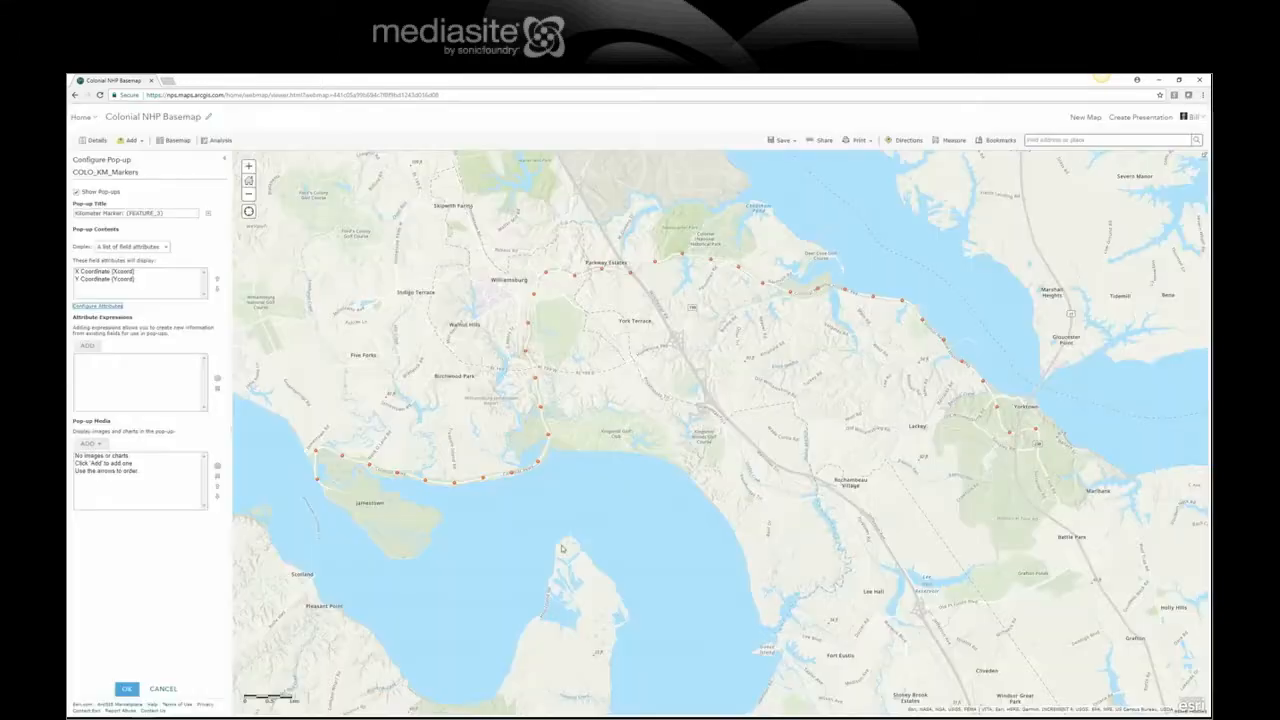
{"action": "left_click", "coordinate": [127, 689]}
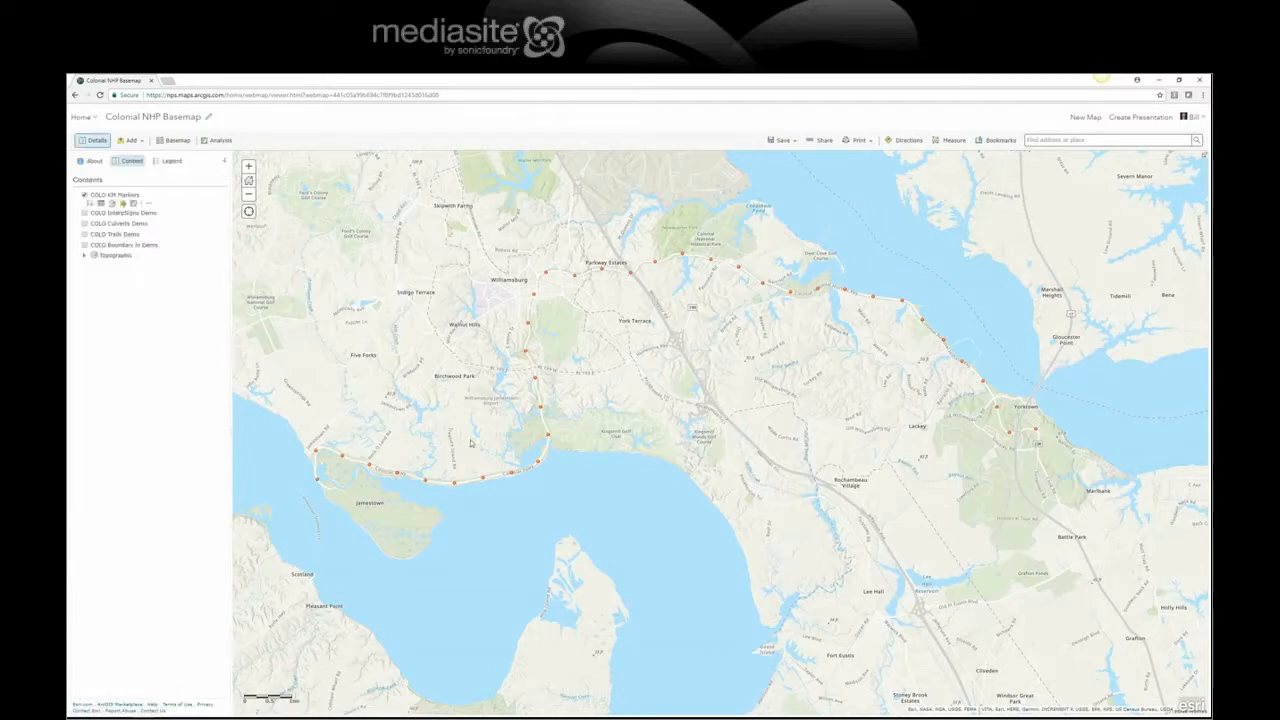
Step: Confirm a marker's pop-up title shows its number k-23, then turn on COLO InterpSigns Demo
{"action": "left_click", "coordinate": [525, 352]}
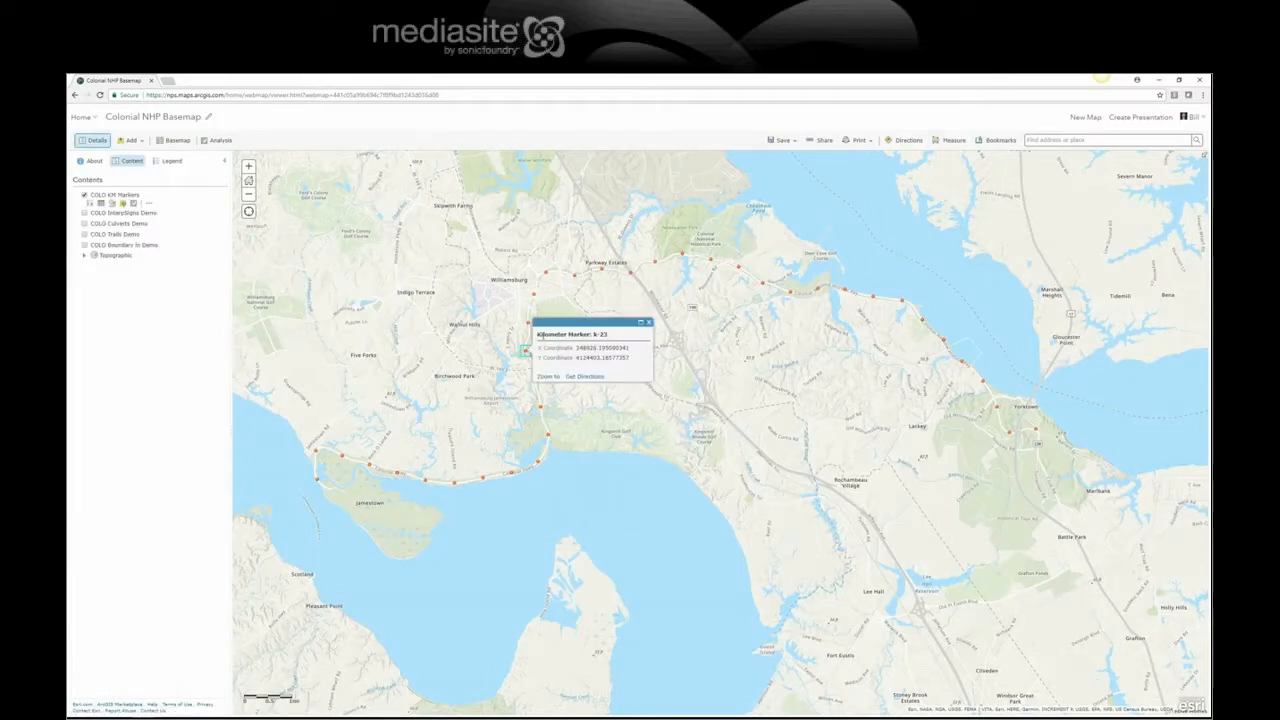
{"action": "left_click_drag", "start_coordinate": [592, 334], "coordinate": [610, 340]}
{"action": "left_click", "coordinate": [648, 322]}
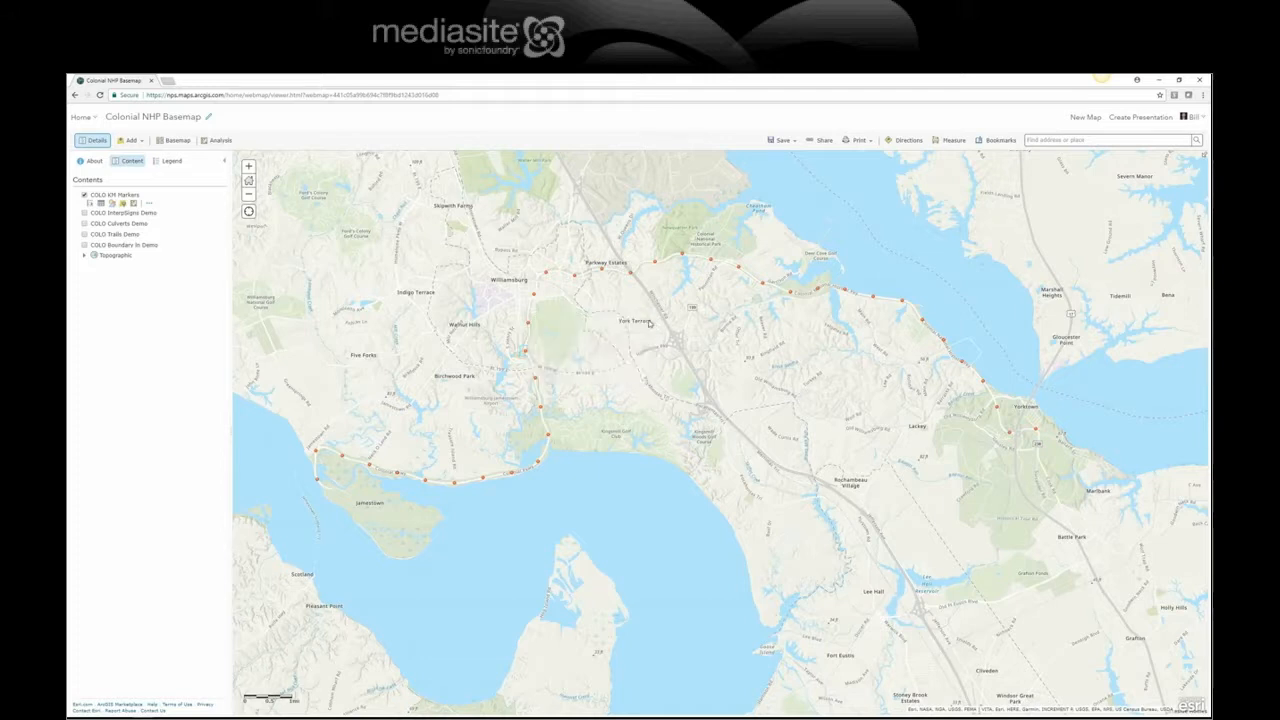
{"action": "left_click", "coordinate": [84, 213]}
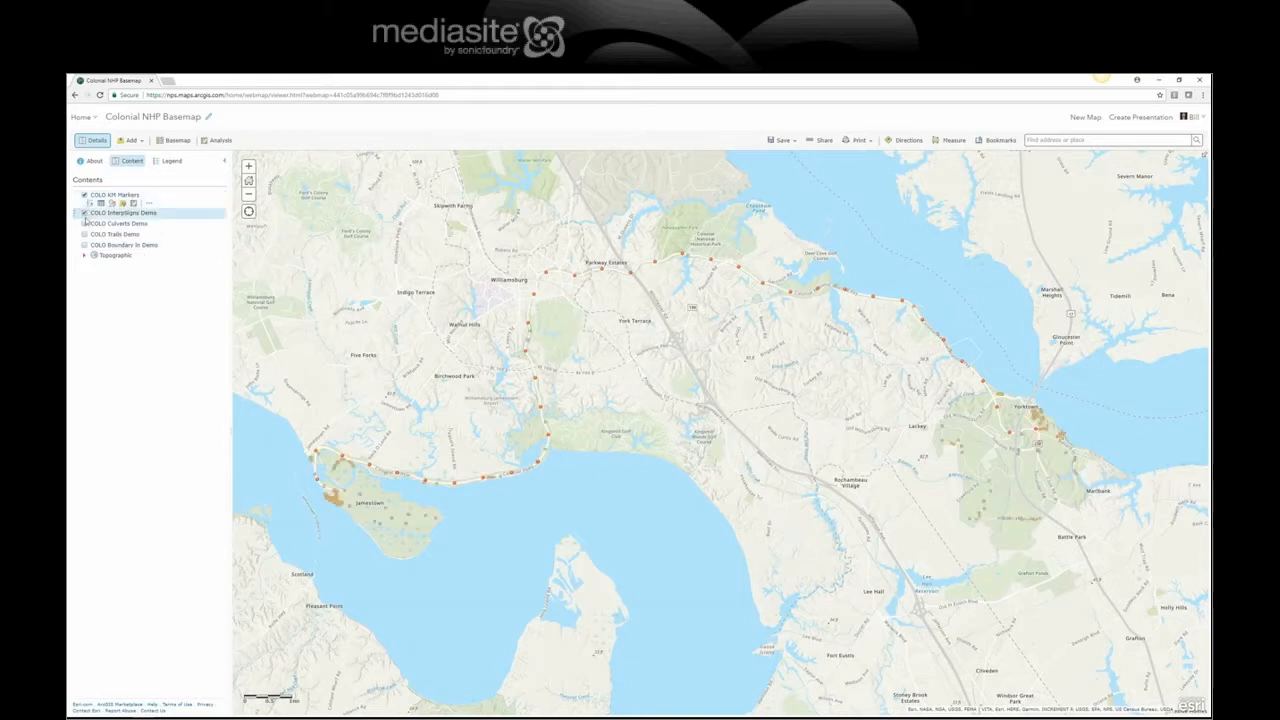
Step: Turn on the COLO Culverts, Trails and Boundary demo layers
{"action": "left_click", "coordinate": [84, 223]}
{"action": "left_click", "coordinate": [84, 234]}
{"action": "left_click", "coordinate": [84, 245]}
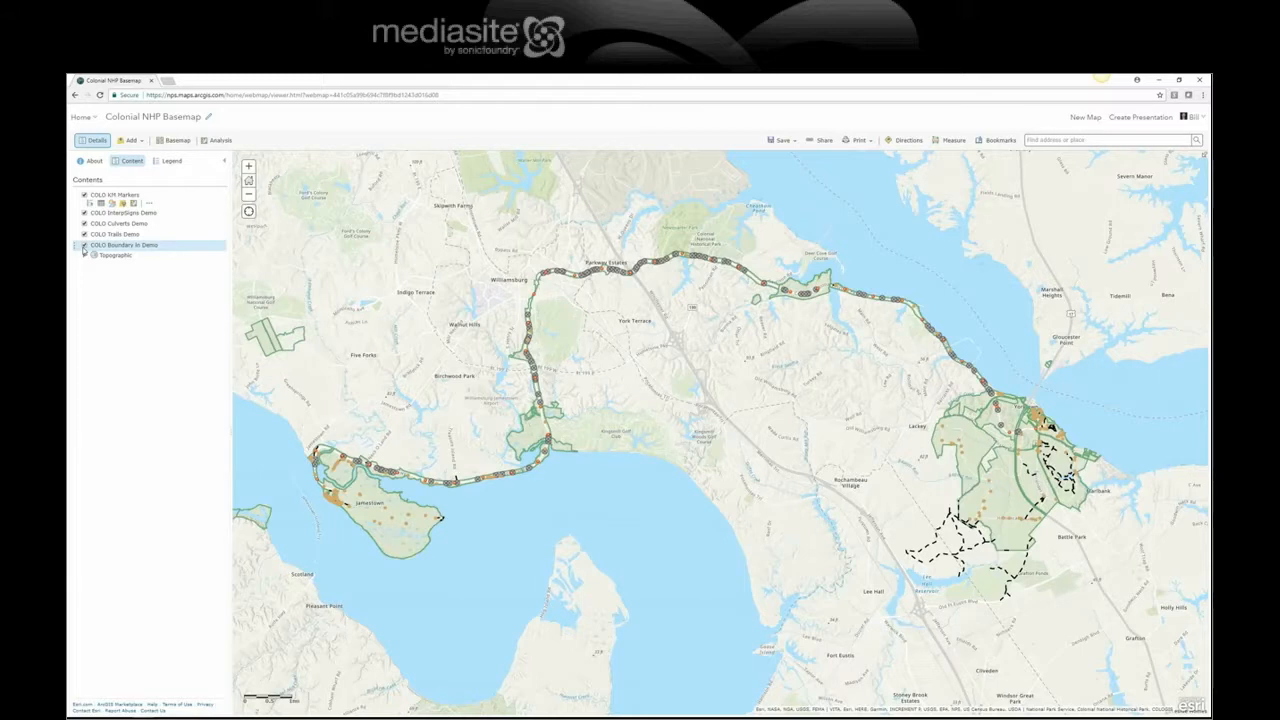
Step: Save the web map and open an interpretive sign's pop-up
{"action": "left_click", "coordinate": [783, 140]}
{"action": "left_click", "coordinate": [776, 155]}
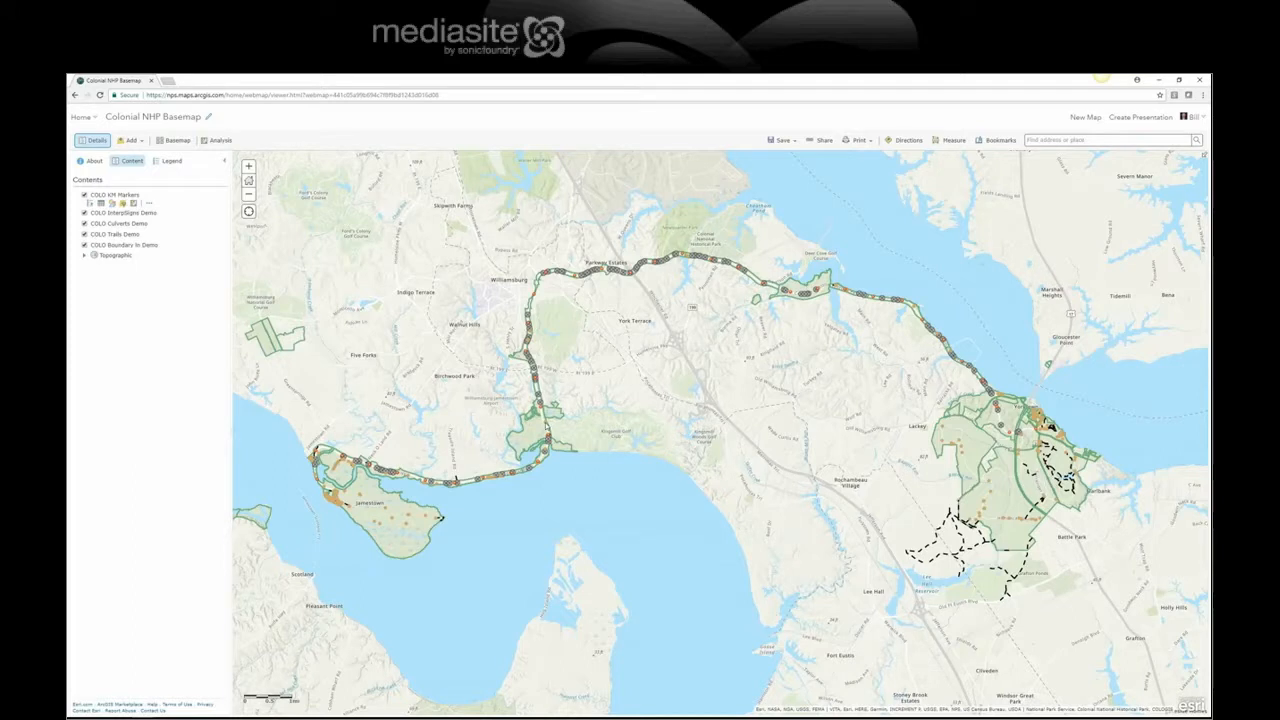
{"action": "left_click", "coordinate": [547, 423]}
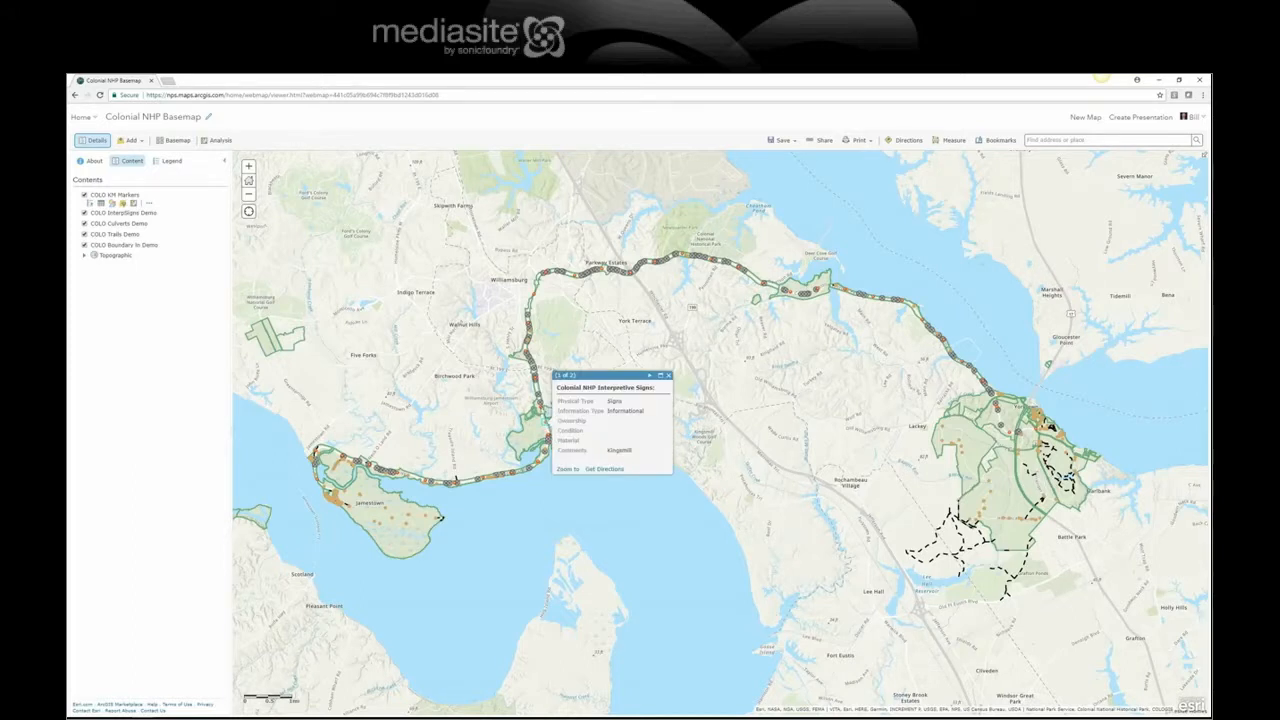
Step: Inspect the k-25 kilometer marker pop-up, then a culvert pop-up and the Culverts layer options
{"action": "left_click", "coordinate": [540, 408]}
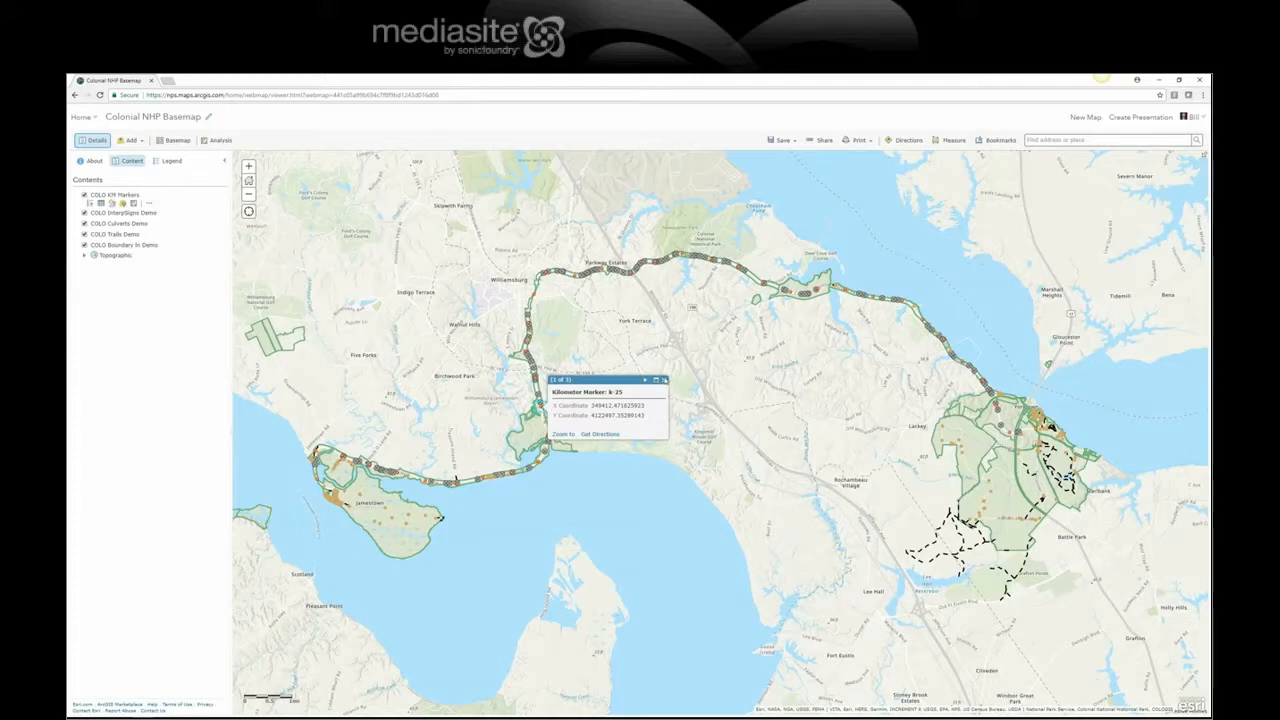
{"action": "left_click", "coordinate": [664, 380]}
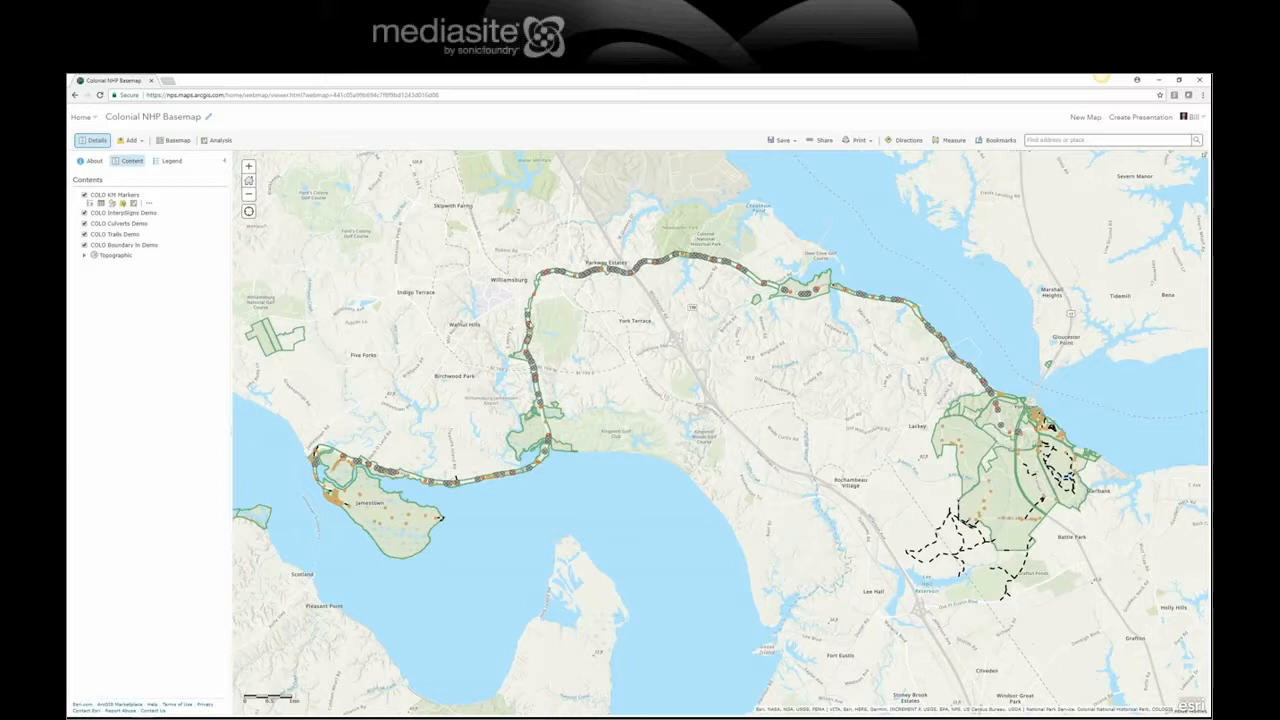
{"action": "left_click", "coordinate": [528, 313]}
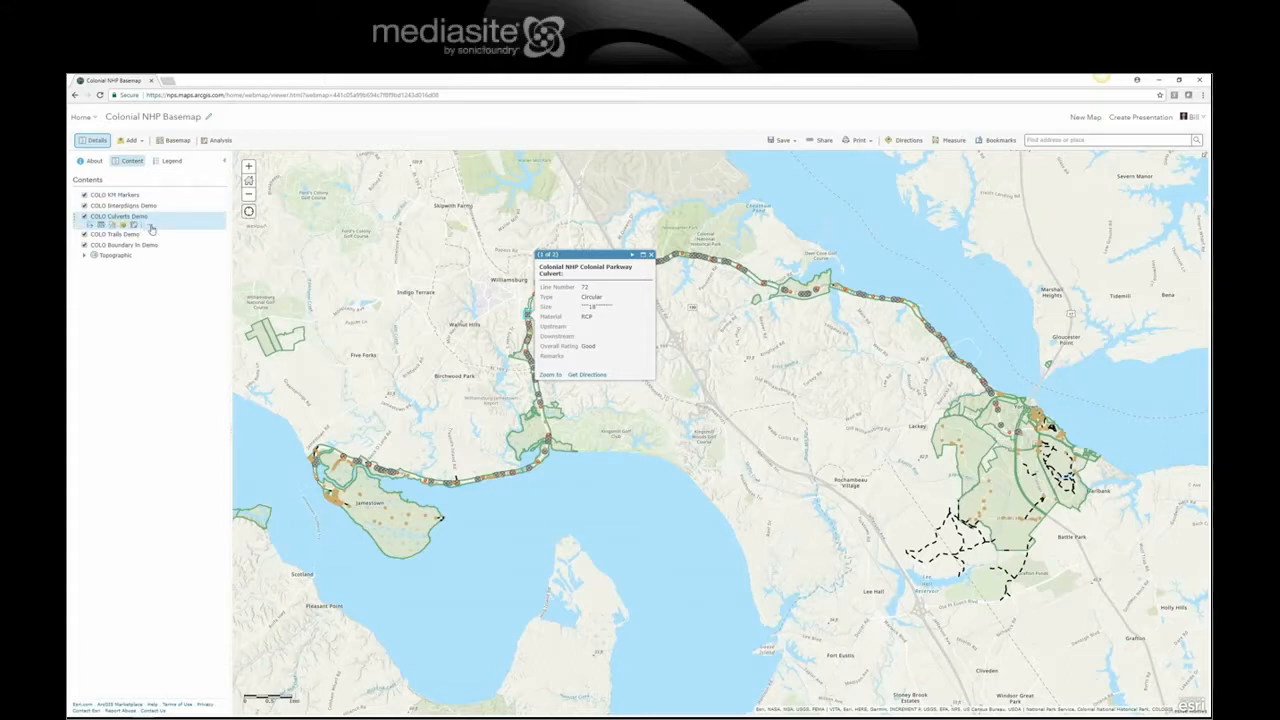
{"action": "left_click", "coordinate": [151, 229]}
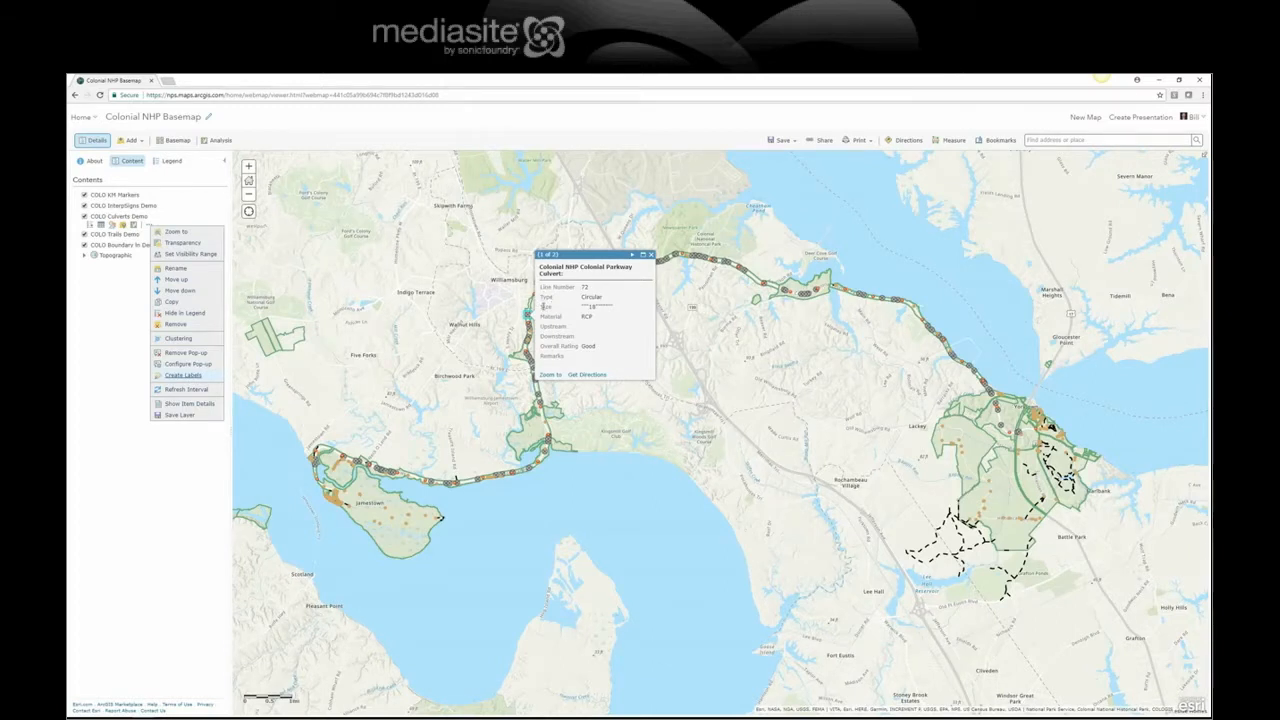
{"action": "left_click_drag", "start_coordinate": [539, 307], "coordinate": [621, 311]}
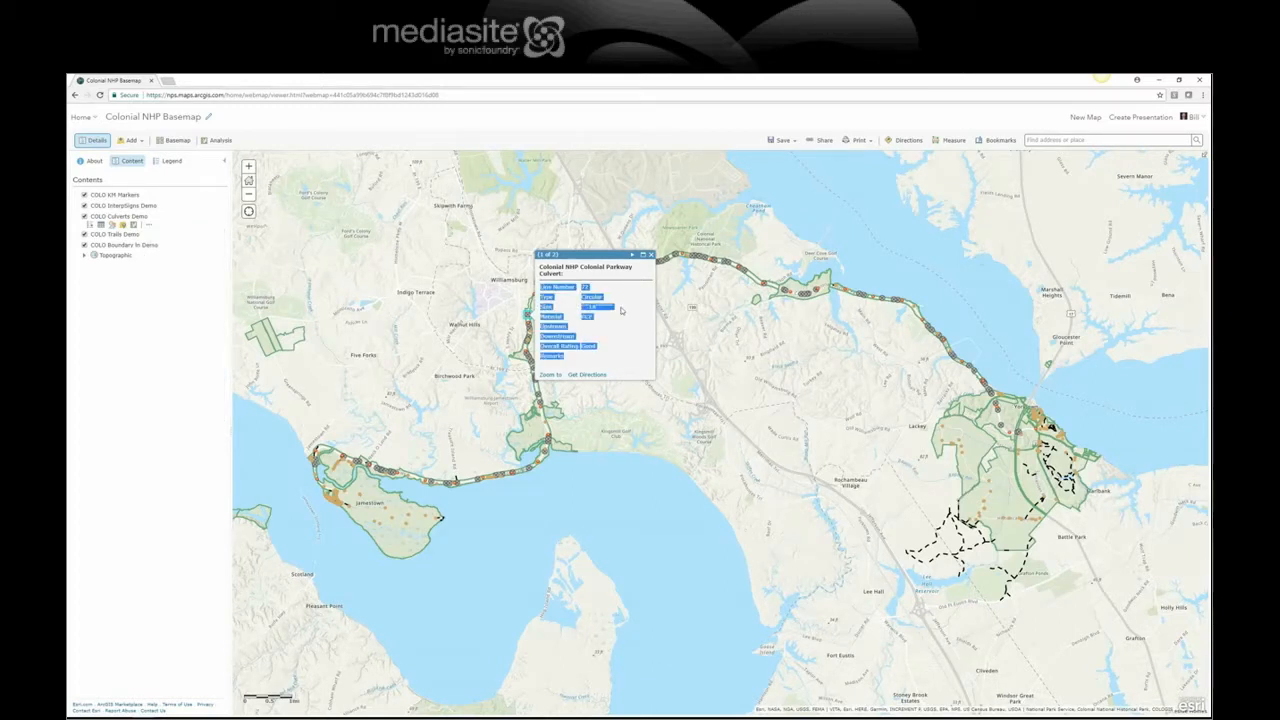
Step: Close the culvert pop-up and save the Colonial NHP Basemap web map
{"action": "left_click", "coordinate": [621, 311]}
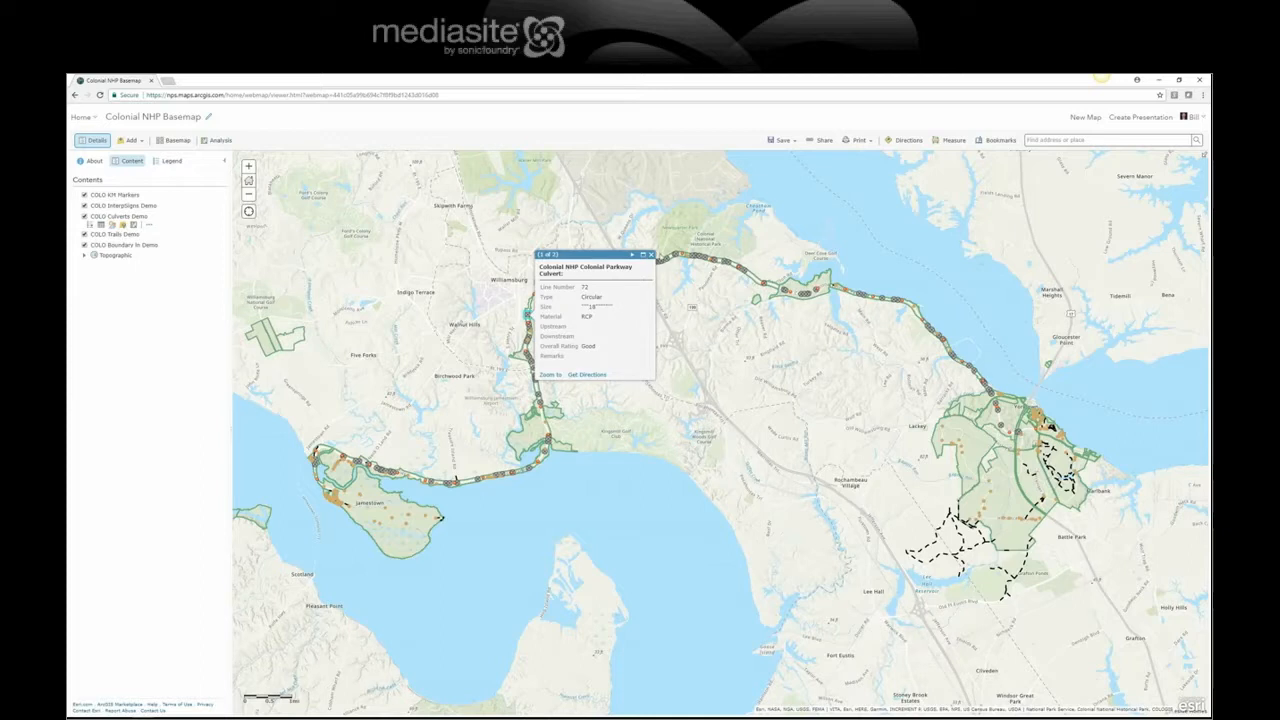
{"action": "left_click", "coordinate": [651, 255]}
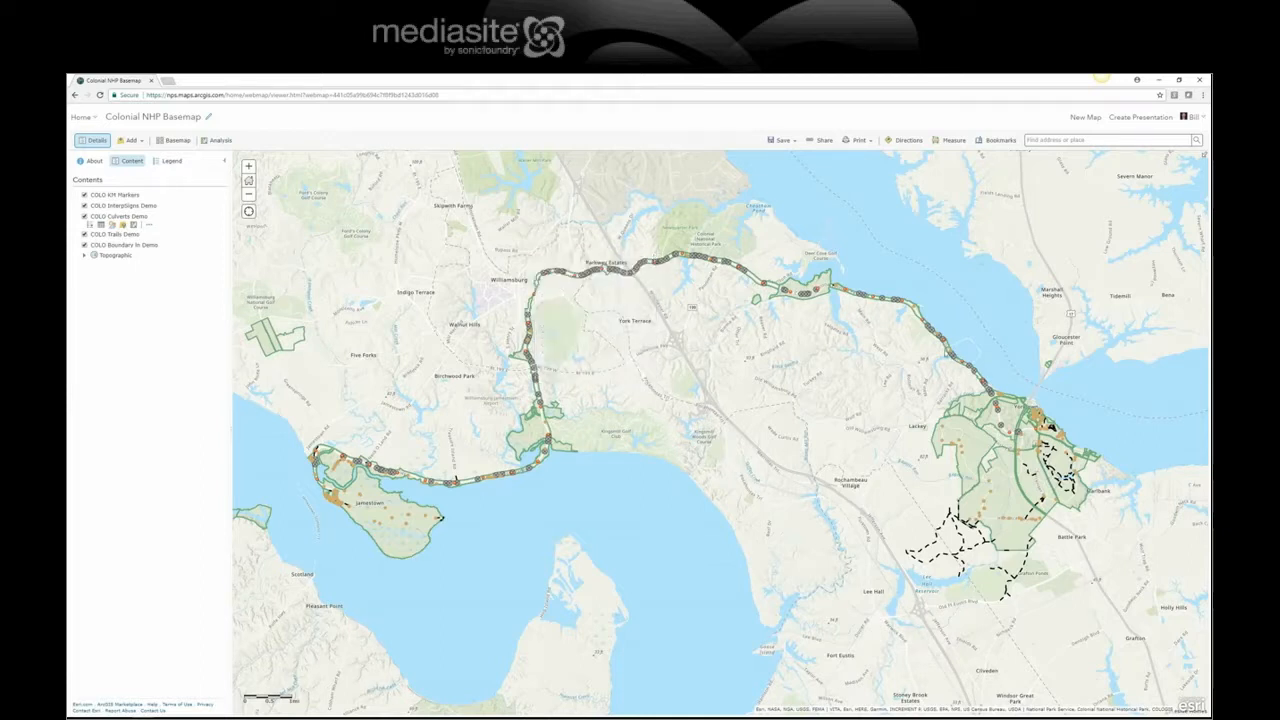
{"action": "left_click", "coordinate": [780, 140]}
{"action": "left_click", "coordinate": [773, 156]}
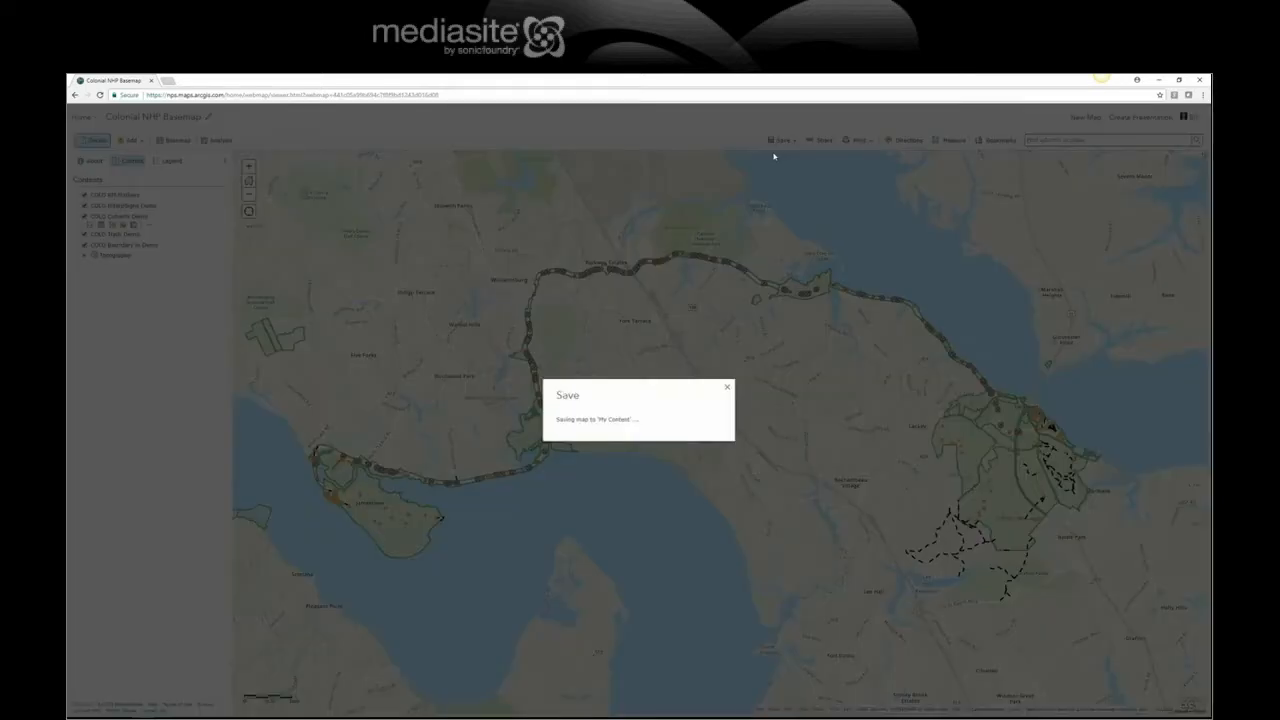